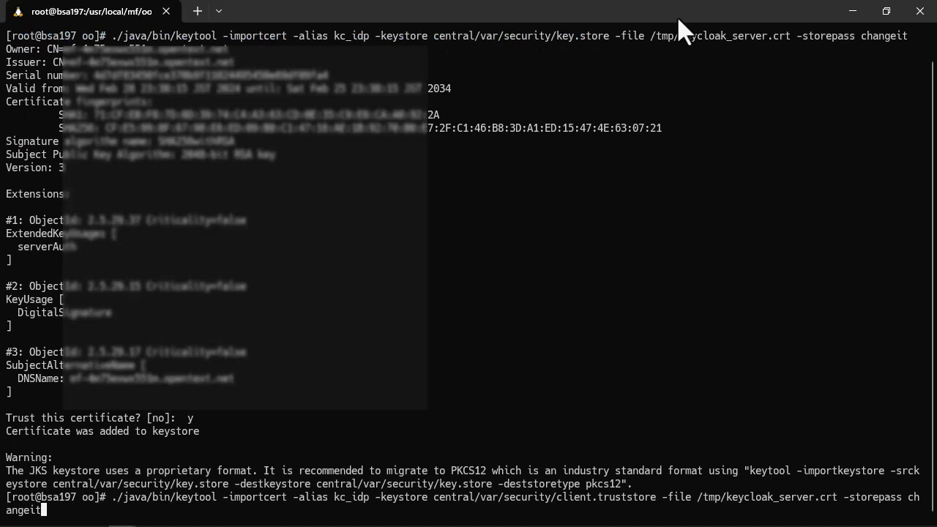
Accept the Keycloak server certificate as trusted in client.truststore and restart Central with ./central/bin/central restart
text(y)
key(Return)
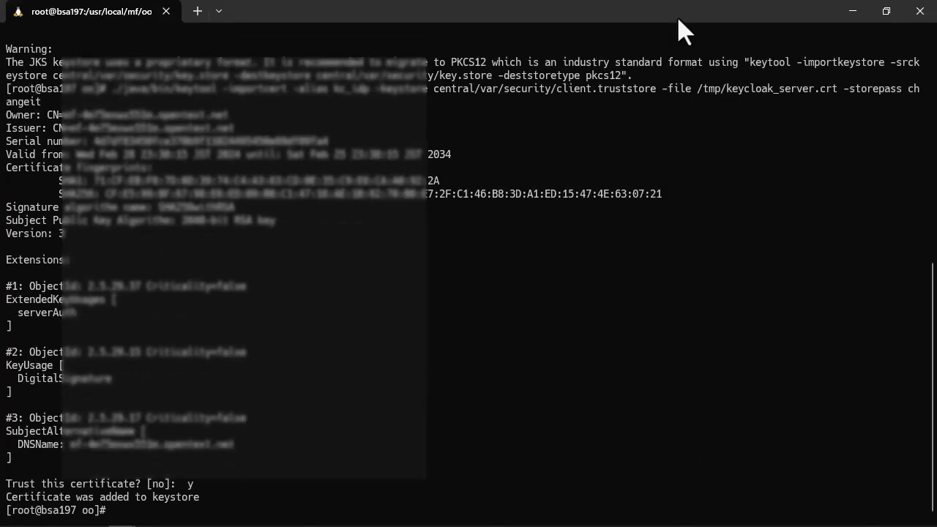
text(./central/bin/central restart)
key(Return)
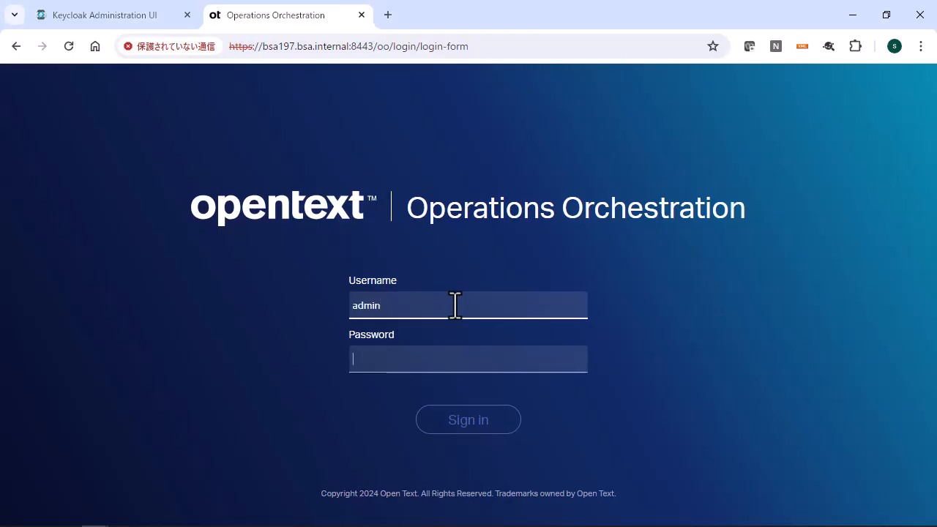
Switch to Operations Orchestration Central in the browser, sign in as admin with the account password, and open the SAML security settings
text(dmi)
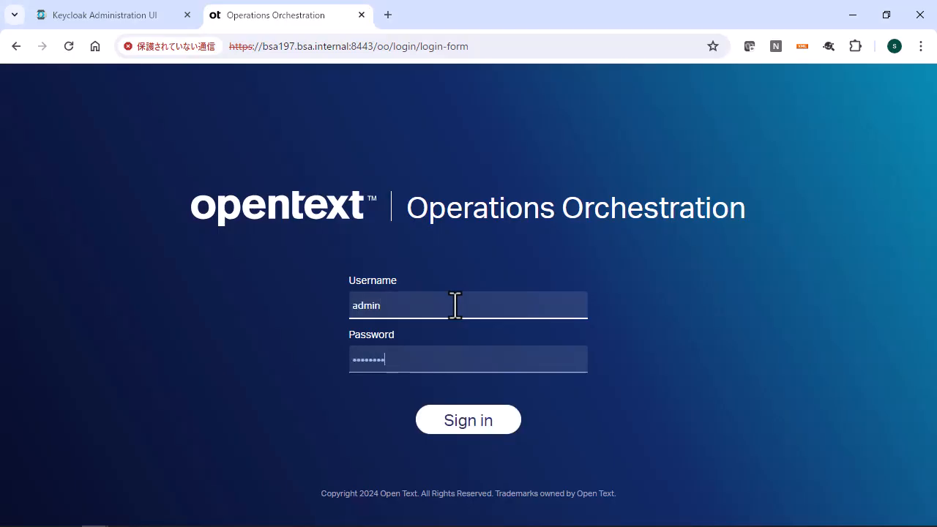
key(Return)
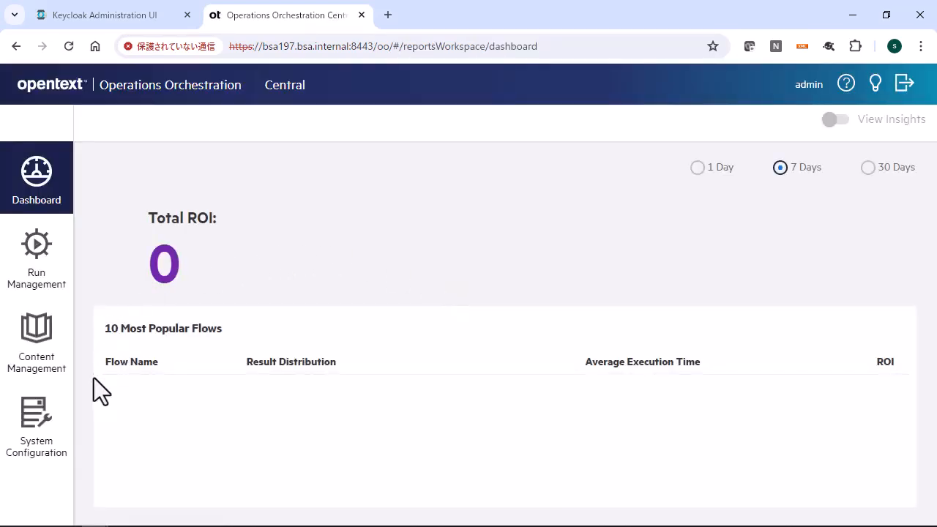
click(45, 426)
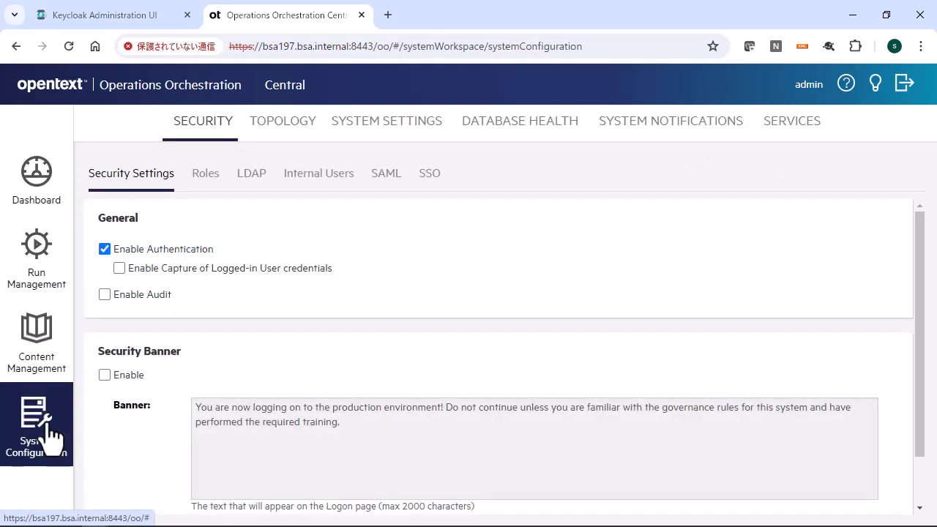
click(388, 176)
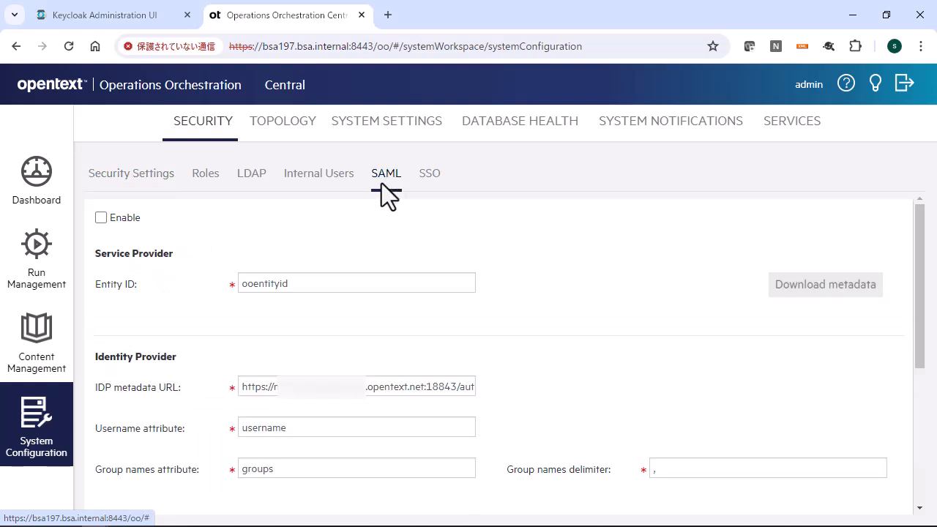
Review the SAML entity ID, IDP metadata URL, username and group names attributes, and internal user for scheduling
drag(330, 283, 227, 283)
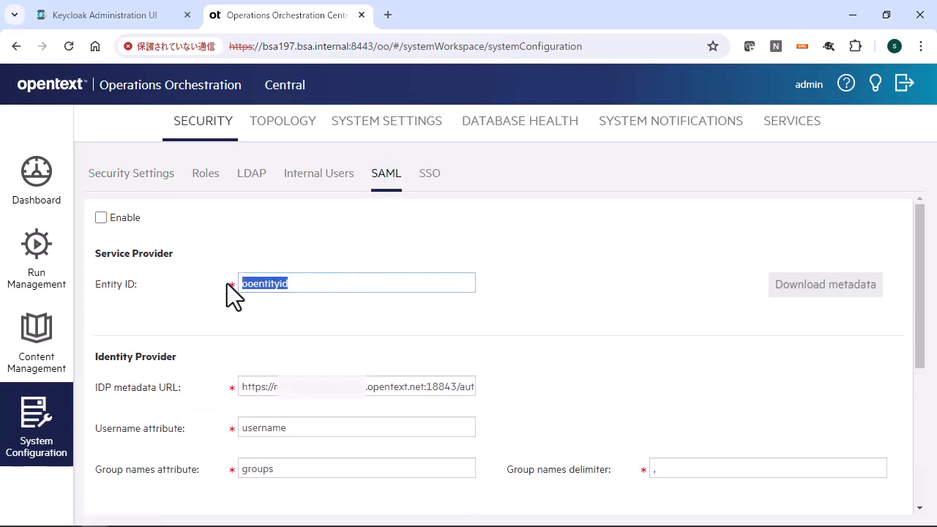
scroll(541, 290, down, 1)
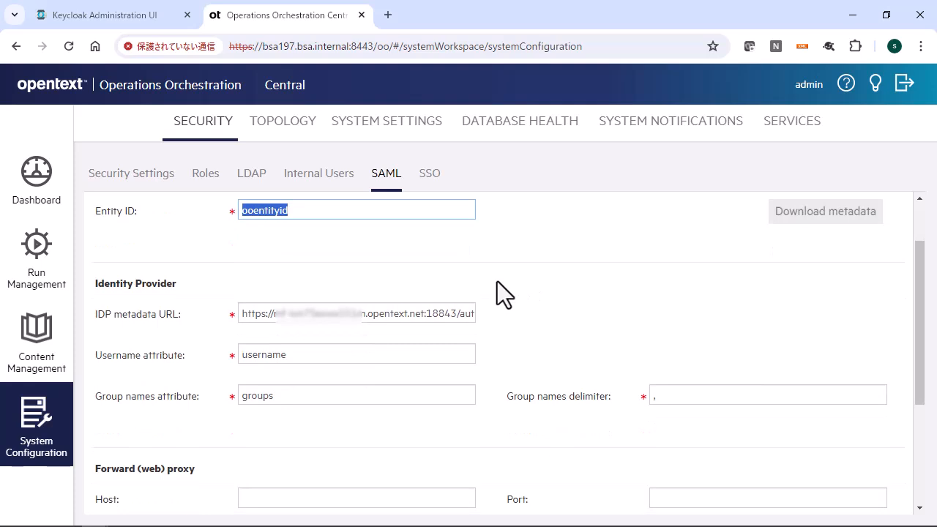
click(260, 313)
drag(260, 314, 534, 318)
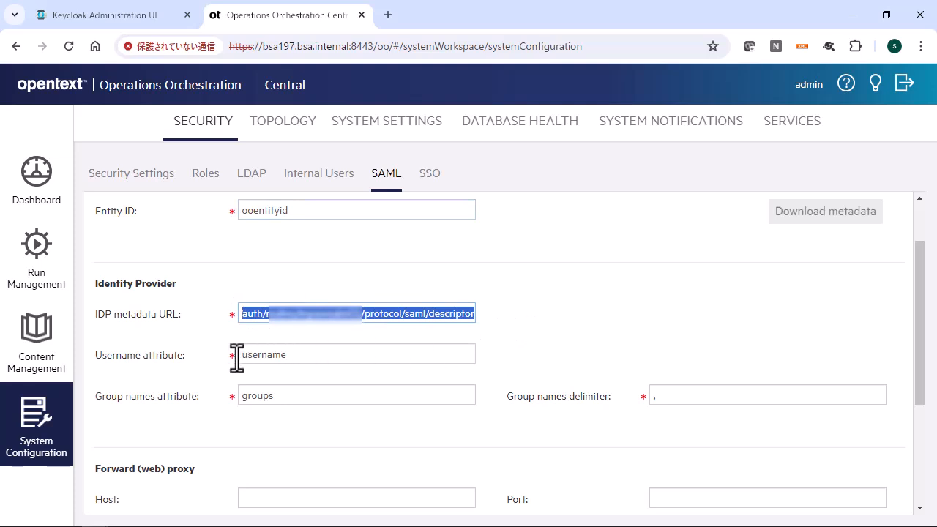
drag(239, 356, 316, 357)
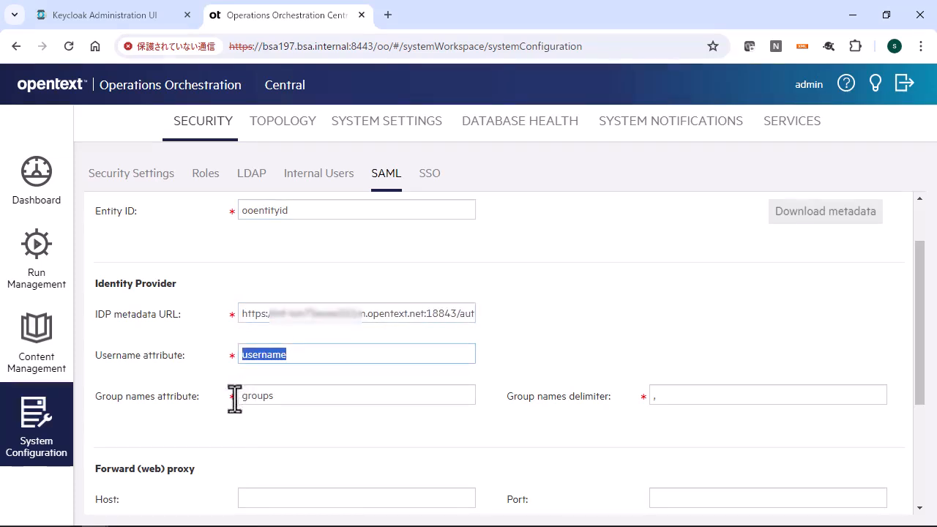
drag(240, 396, 299, 398)
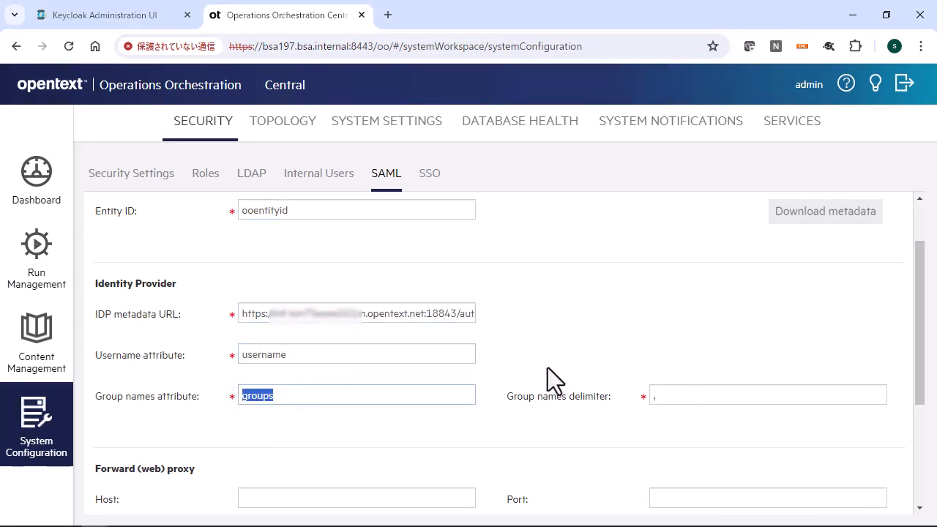
scroll(495, 349, down, 1)
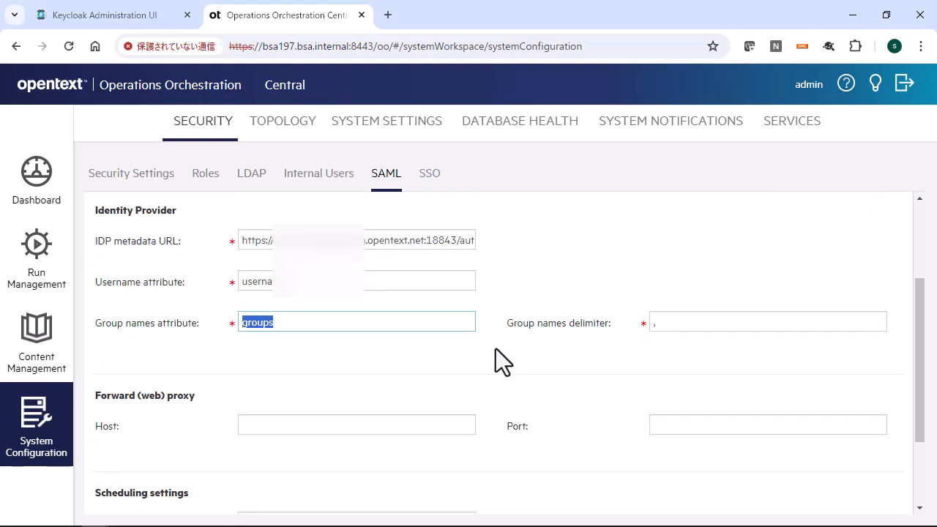
scroll(496, 348, down, 1)
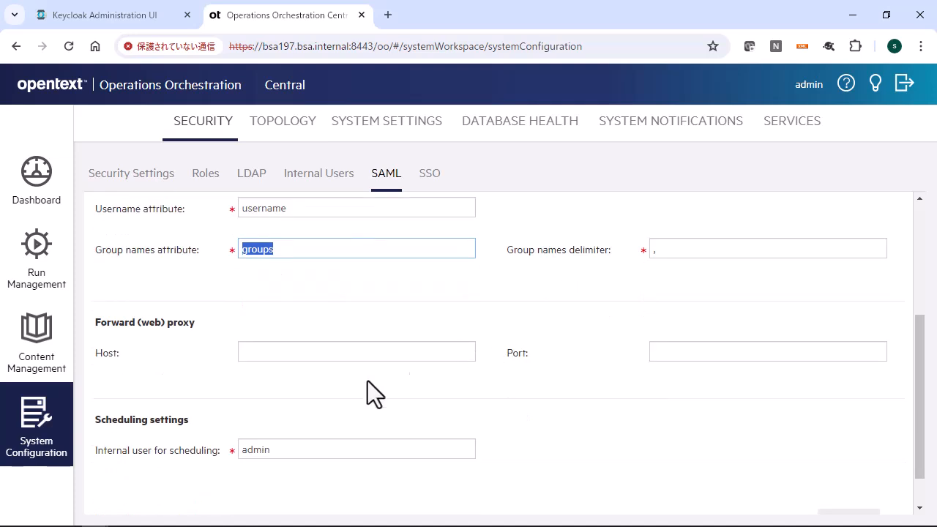
drag(288, 450, 230, 448)
scroll(542, 403, down, 1)
scroll(540, 402, up, 4)
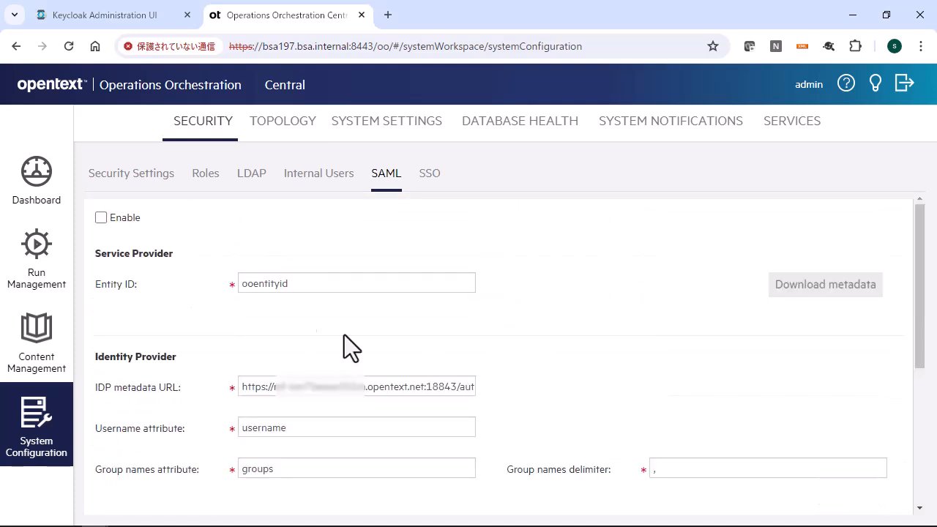
Enable SAML authentication and save the SAML configuration
click(101, 218)
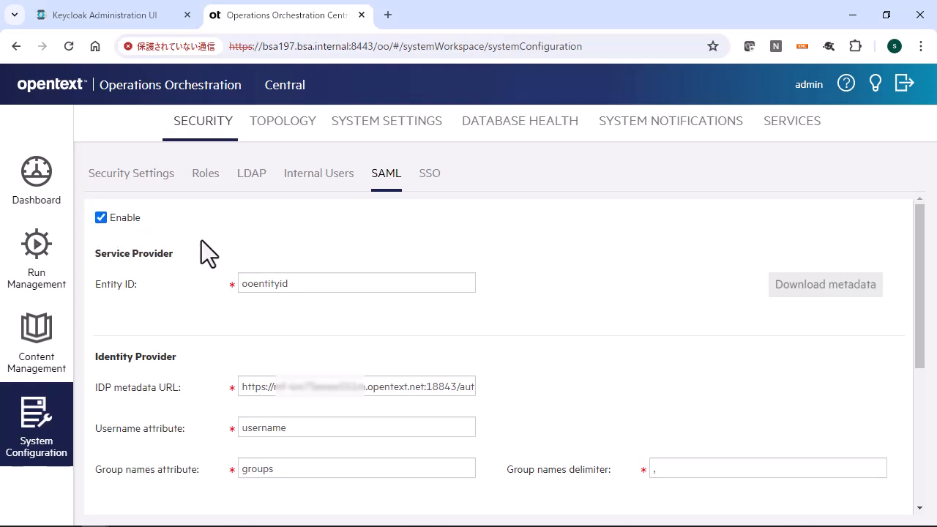
scroll(575, 312, down, 2)
scroll(575, 311, down, 2)
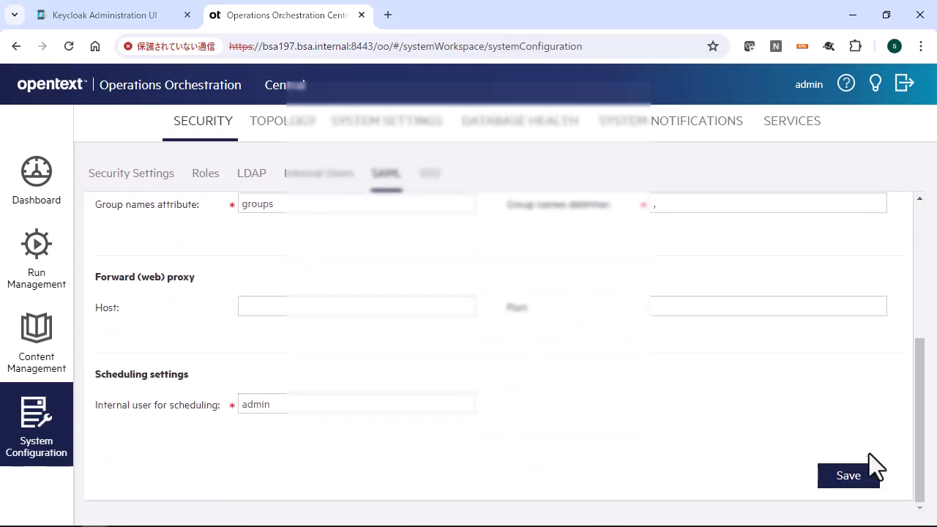
click(862, 473)
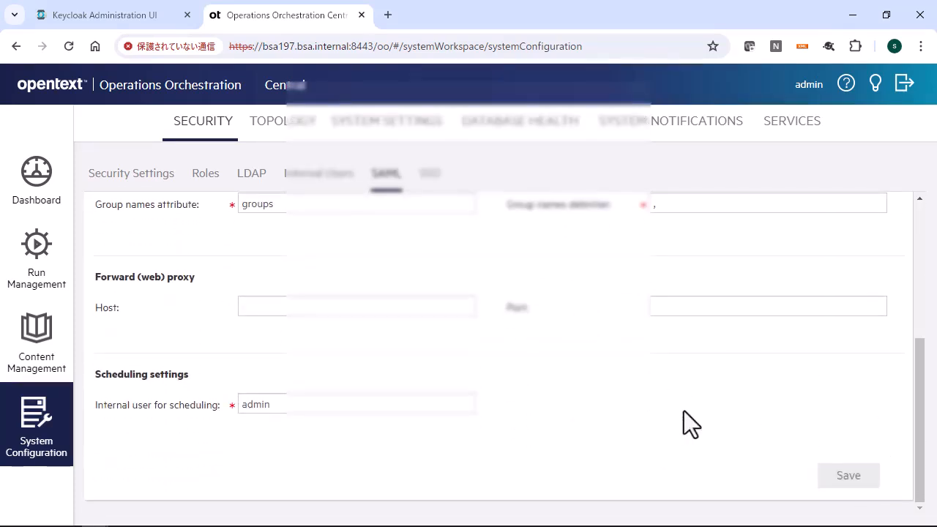
Download the service provider metadata and save it as spring_saml_metadata.xml in the oo_saml_work folder
scroll(684, 411, up, 4)
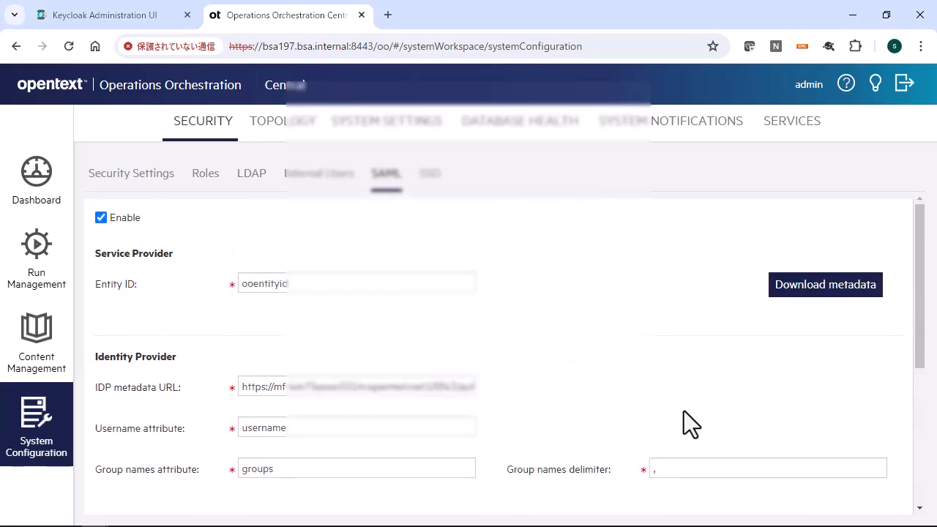
click(833, 287)
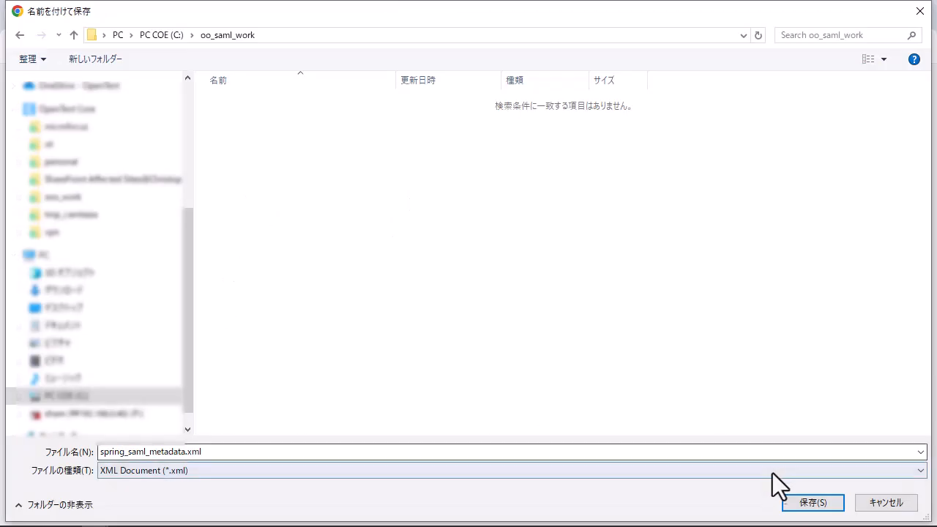
click(791, 502)
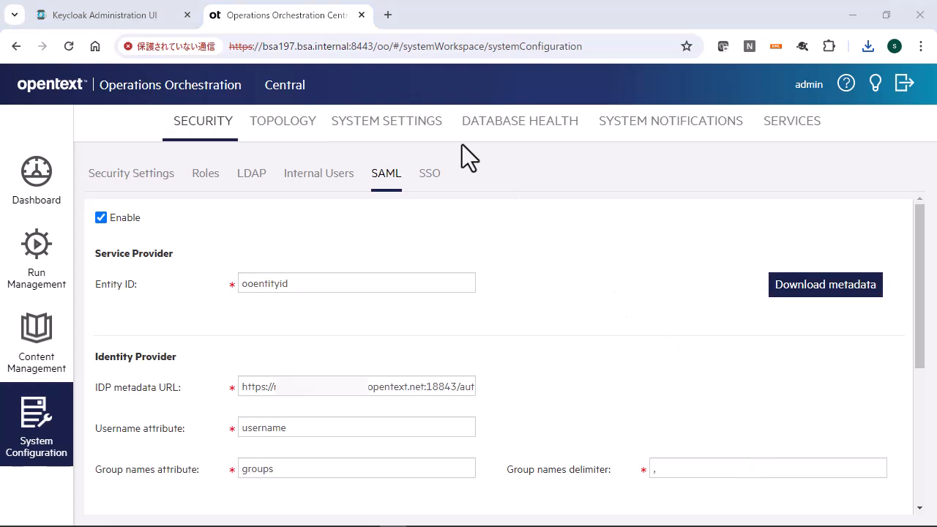
Add the group mapping kc_group_01 to the role MyOORole01forKCGroup01 and save the role
click(202, 184)
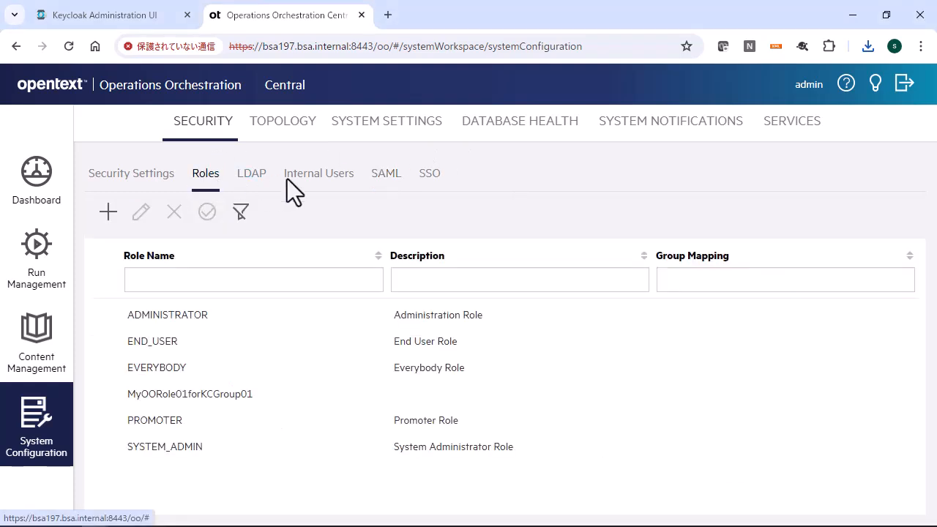
click(252, 396)
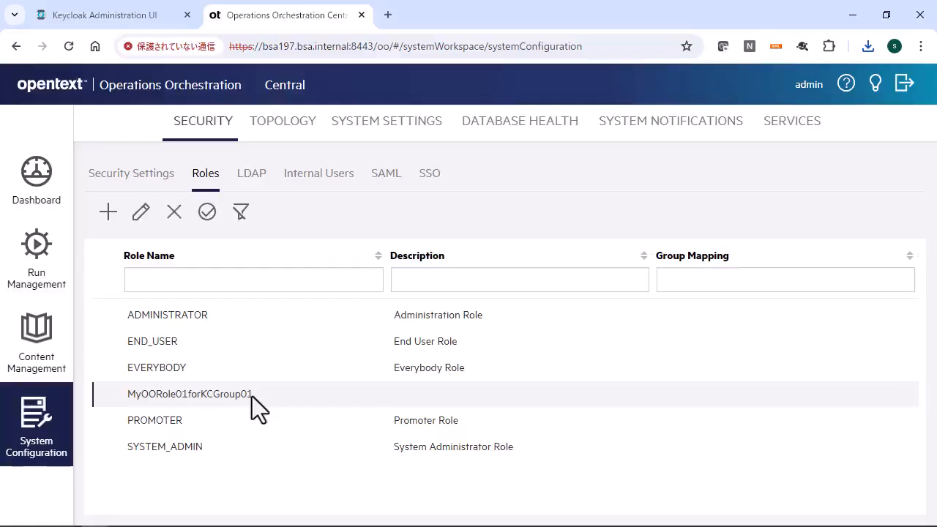
click(142, 214)
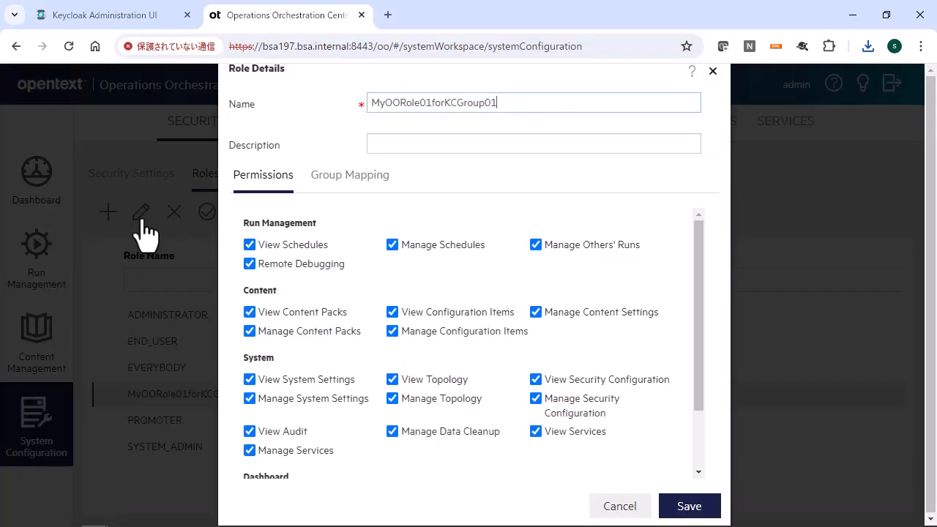
click(328, 187)
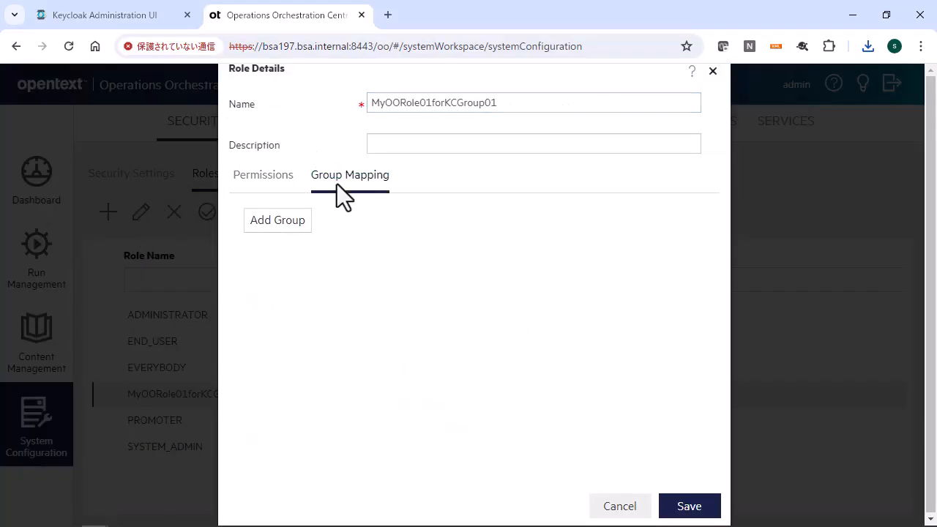
click(291, 233)
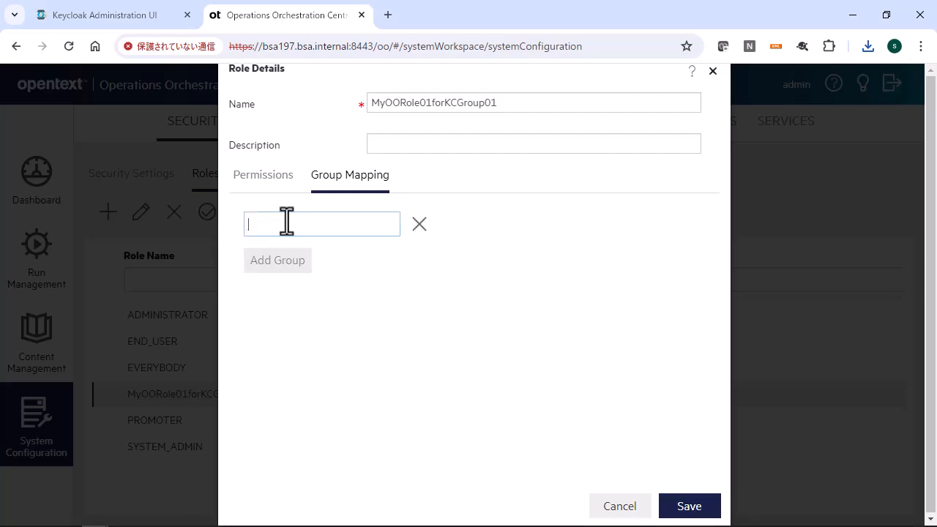
text(k)
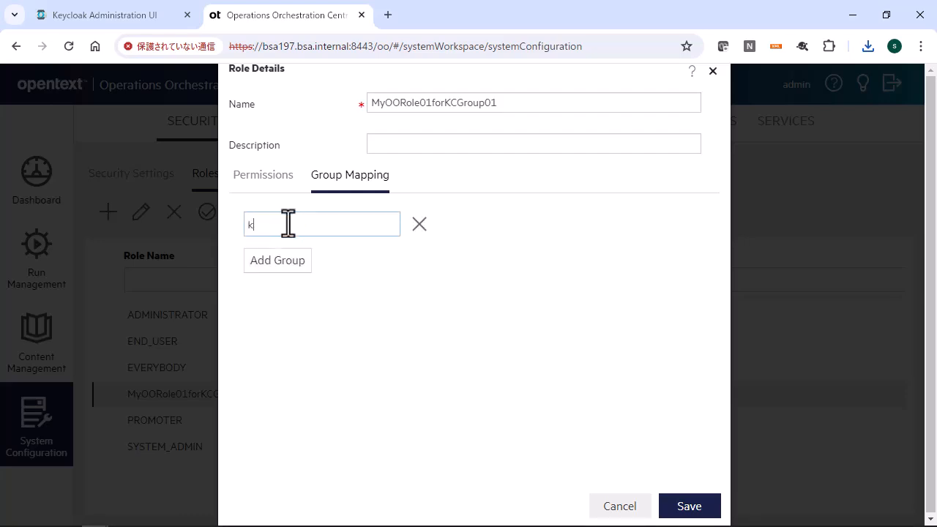
text(c_group_01)
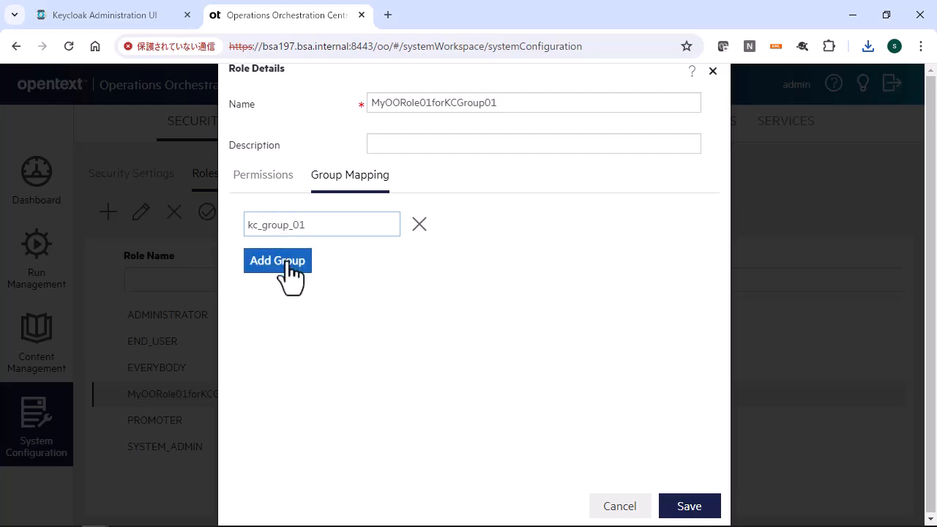
click(701, 512)
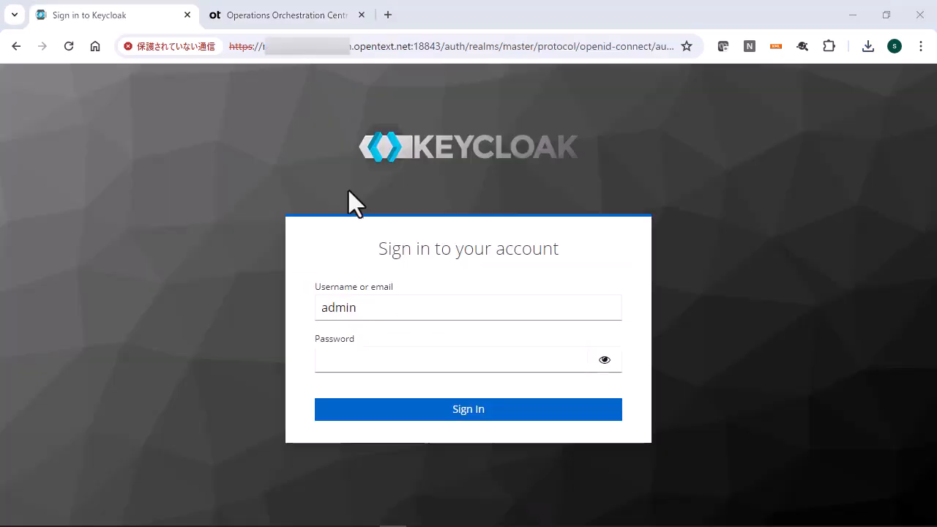
Switch to the Keycloak admin console, sign in as admin with the account password, and select the realm myoorealm01
click(424, 369)
text(admin)
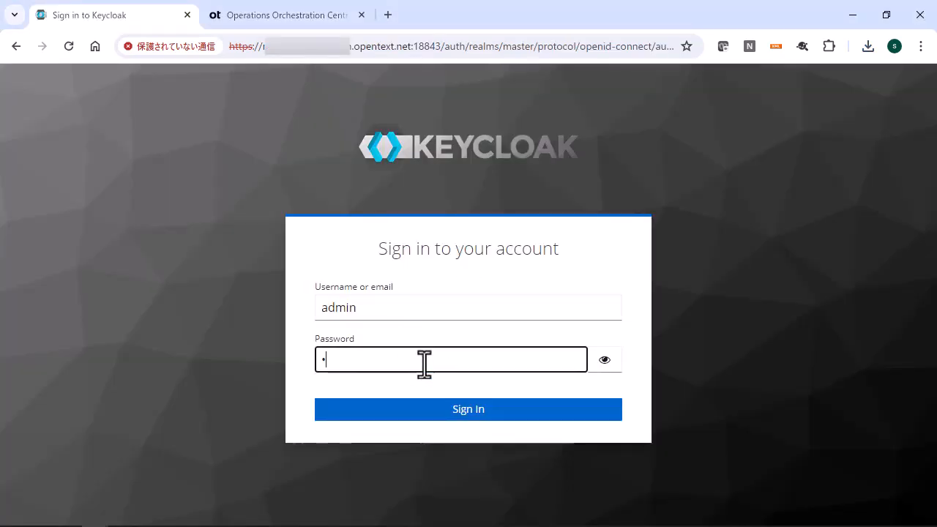
key(Return)
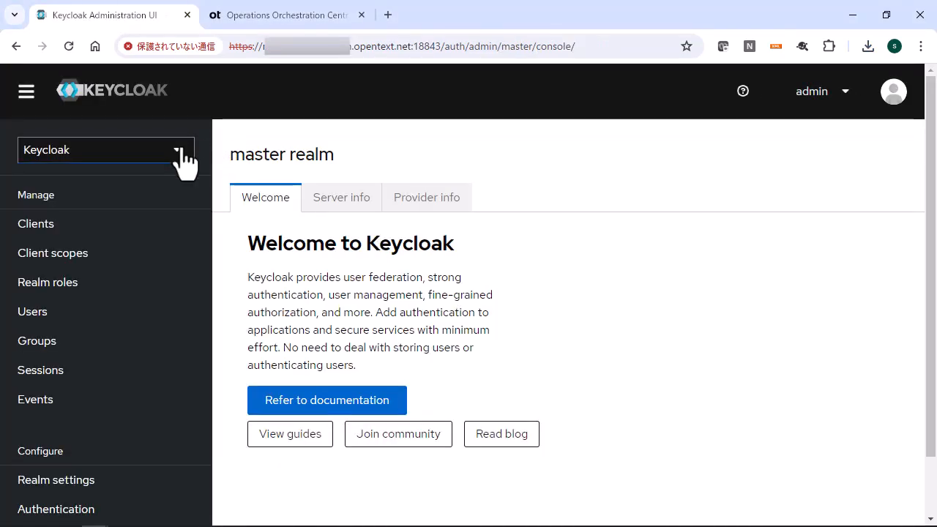
click(184, 164)
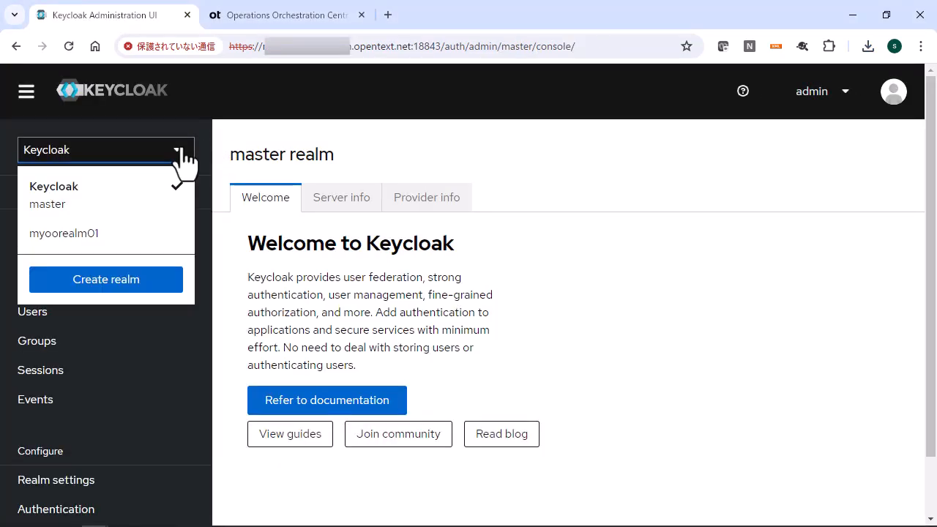
click(62, 233)
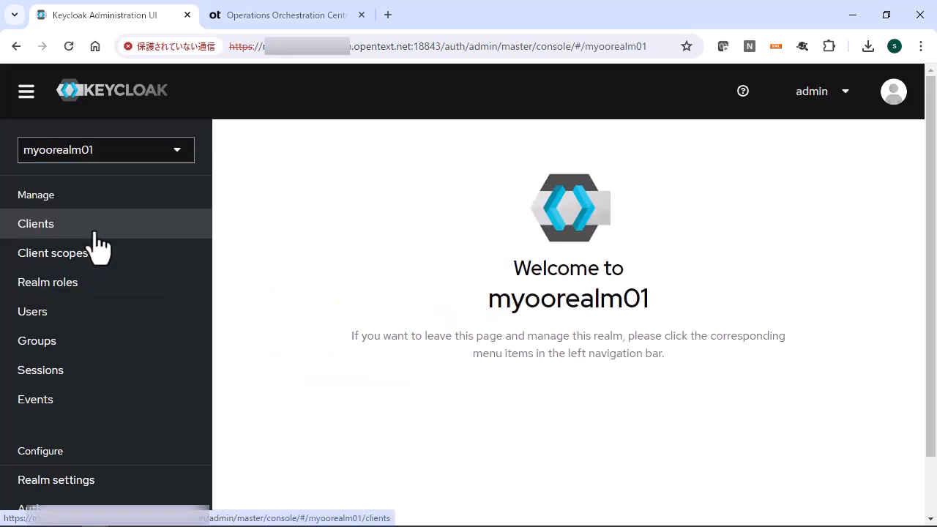
Start a client import in the realm and load spring_saml_metadata.xml from the oo_saml_work folder as the resource file
click(96, 236)
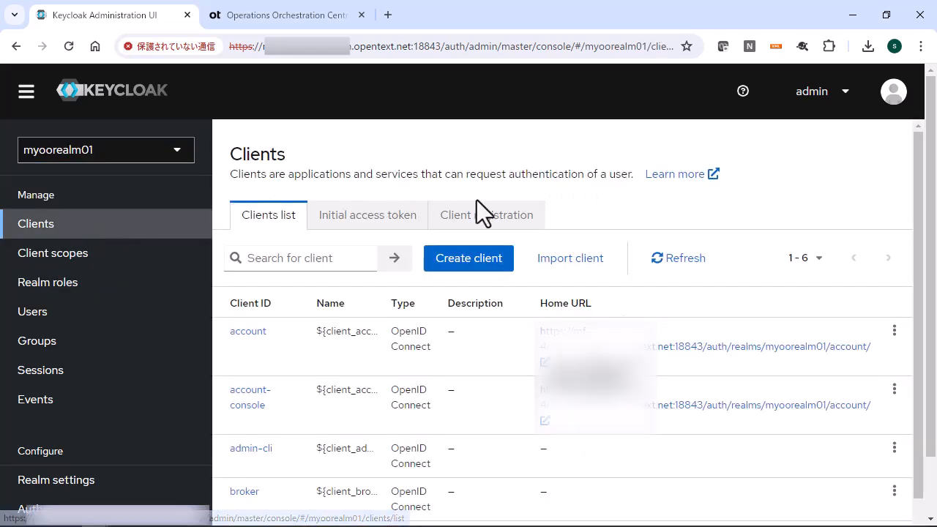
click(585, 263)
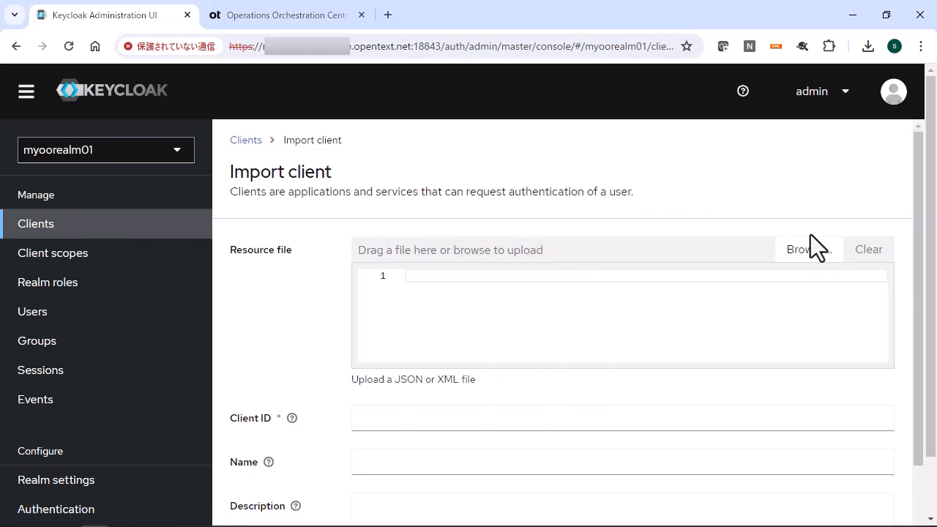
click(810, 253)
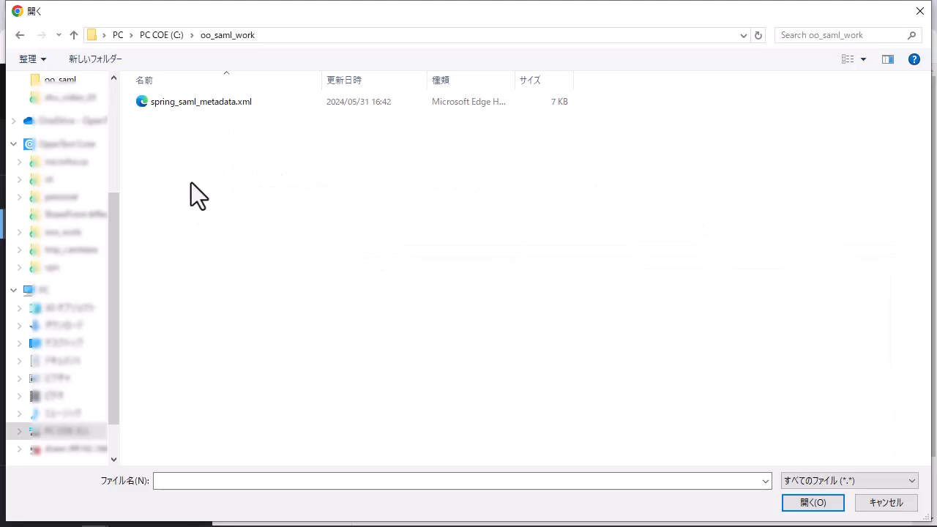
click(198, 104)
click(805, 505)
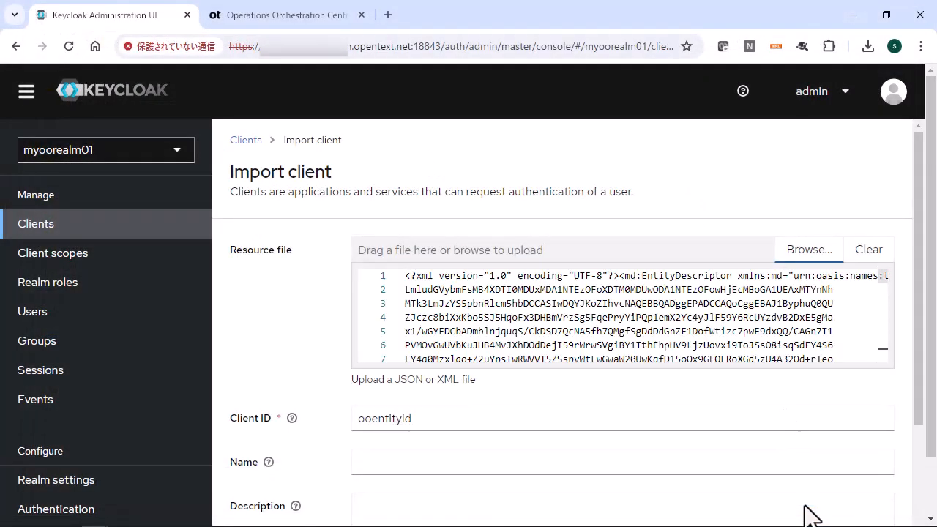
Turn off the client signature requirement for the imported client ooentityid and save it
drag(917, 328, 924, 507)
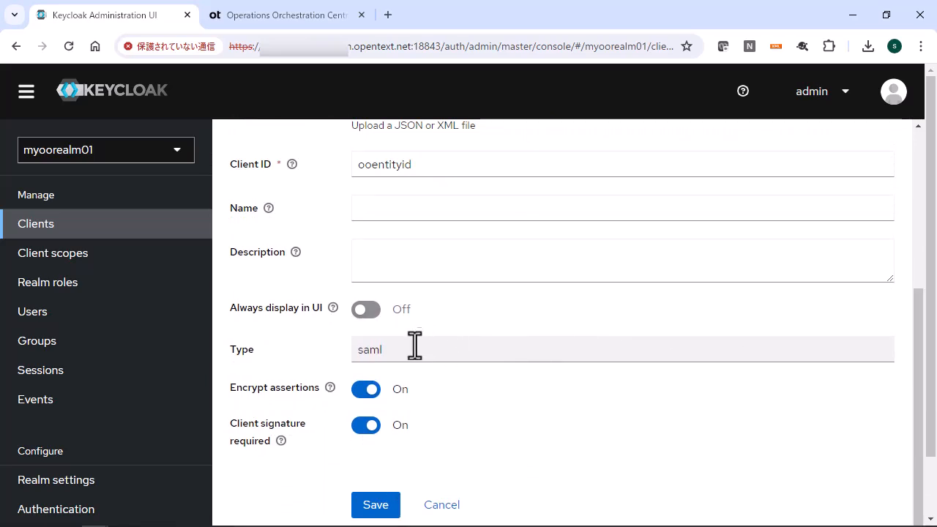
click(361, 426)
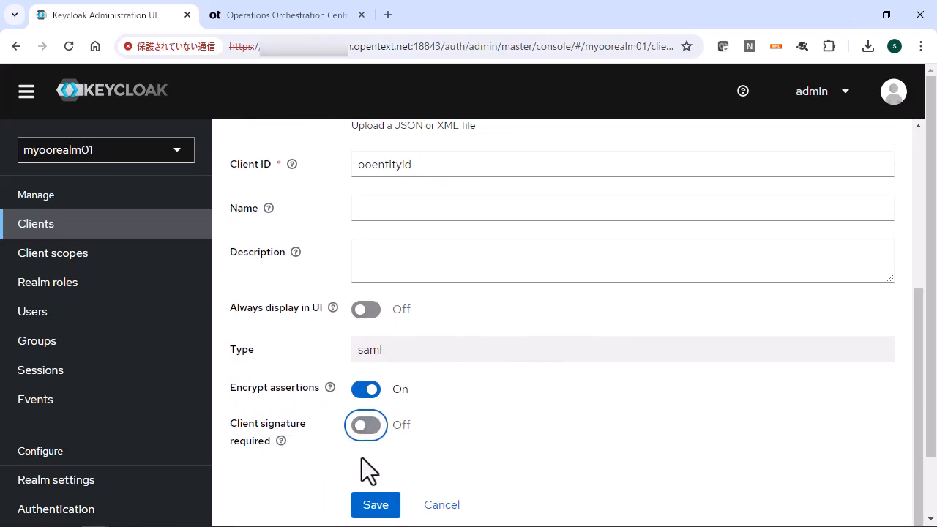
click(374, 507)
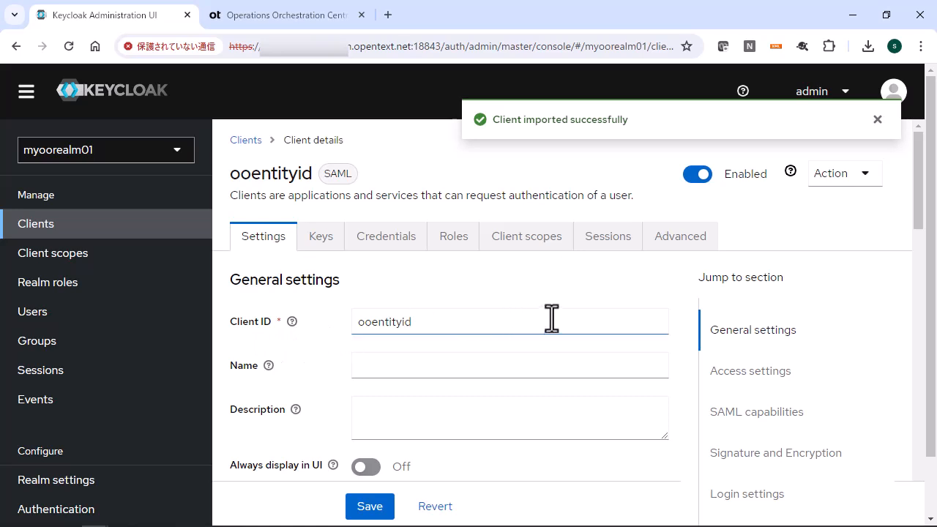
In the client's SAML capabilities, set the Name ID format to username and turn on Force name ID format
scroll(551, 319, down, 1)
scroll(553, 318, down, 3)
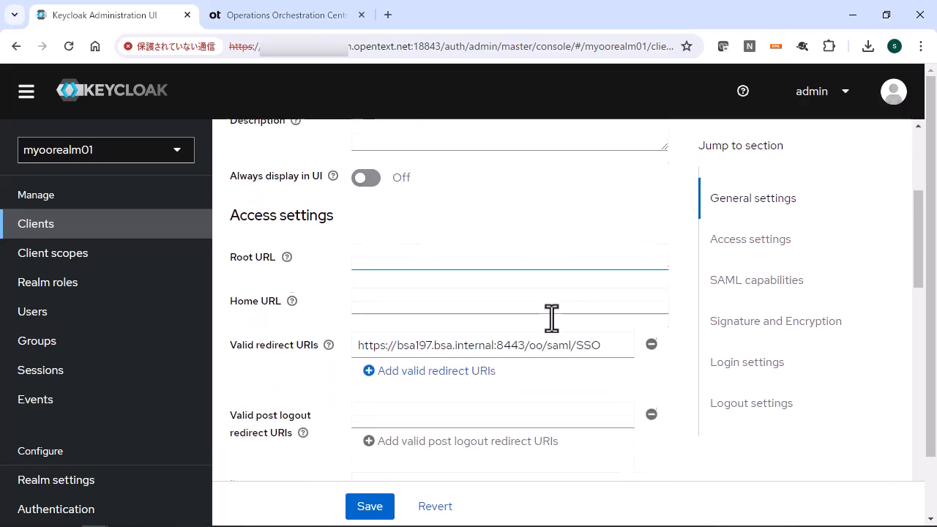
scroll(553, 318, down, 1)
scroll(552, 318, down, 3)
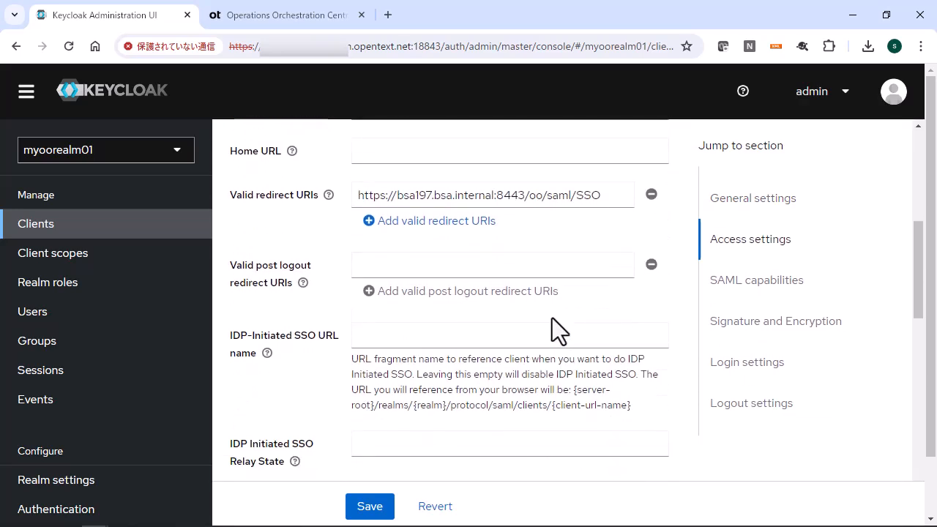
scroll(552, 318, down, 2)
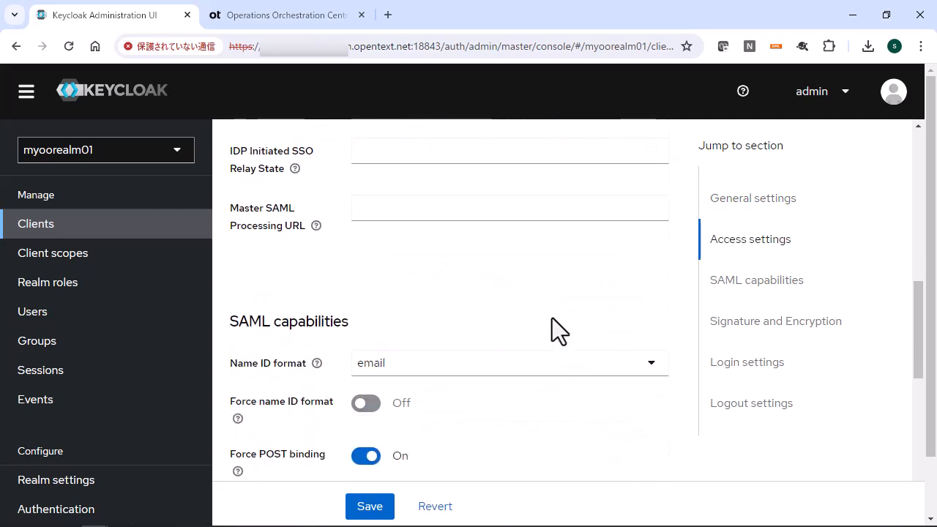
scroll(552, 317, down, 1)
click(640, 297)
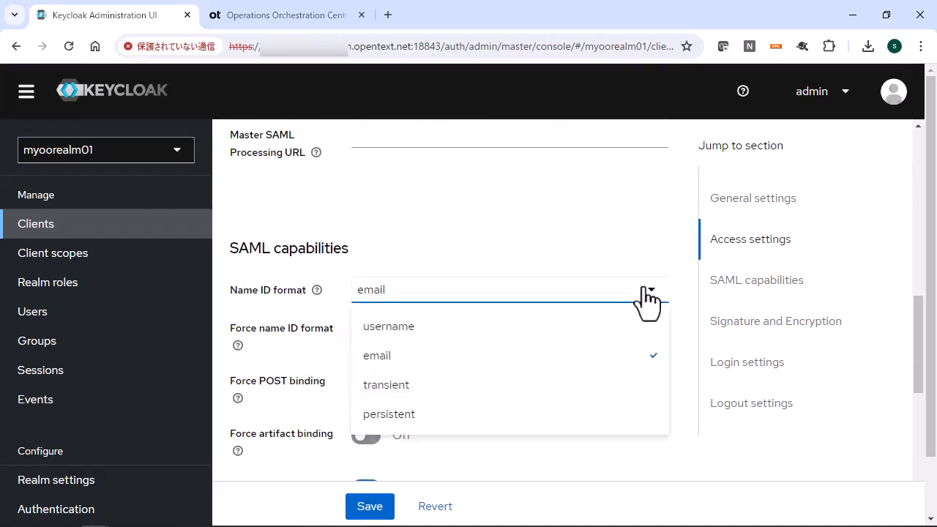
click(624, 329)
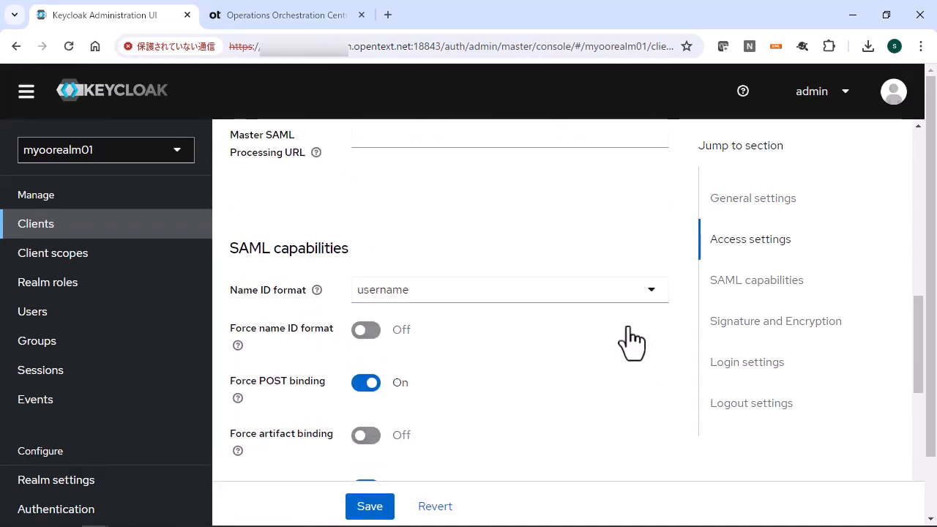
click(372, 334)
Review the client's remaining SAML capability, signature, login and logout settings, and save the client
scroll(542, 351, down, 1)
scroll(542, 352, down, 1)
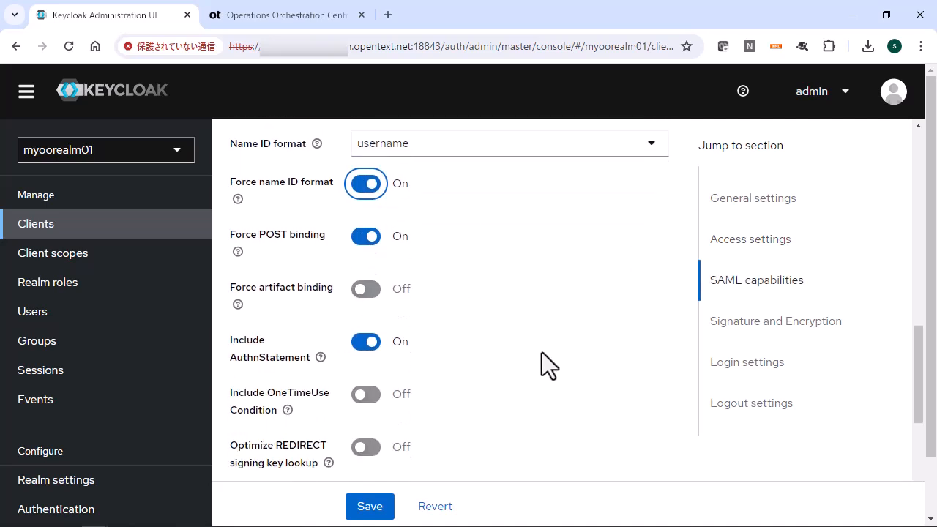
scroll(542, 353, down, 1)
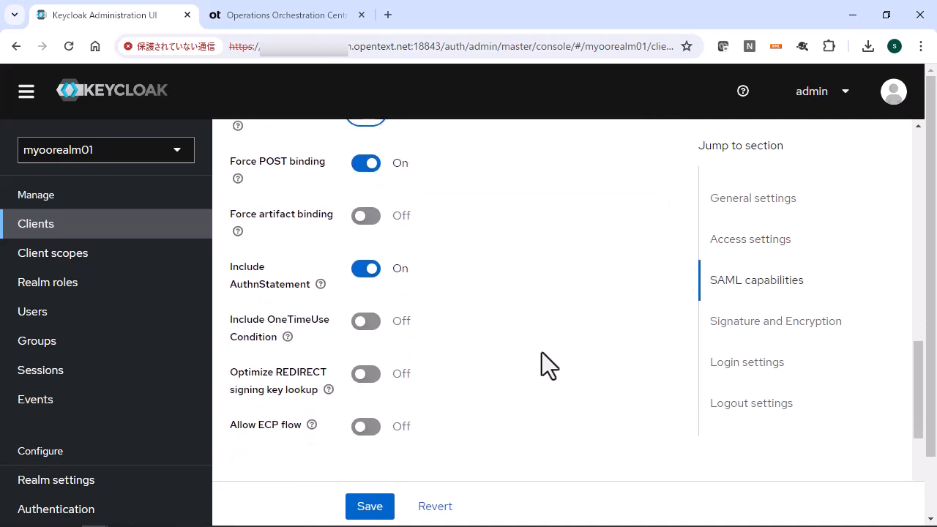
scroll(542, 352, down, 2)
scroll(542, 352, down, 3)
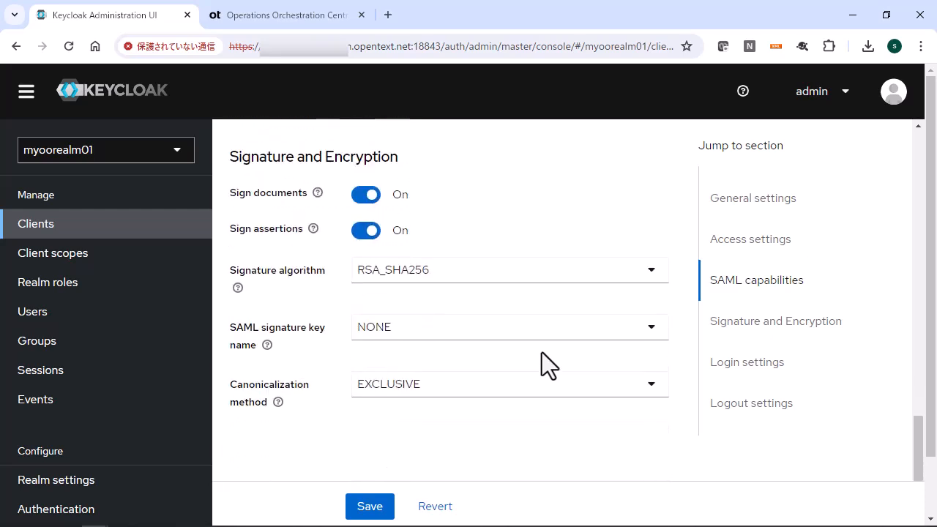
scroll(542, 353, down, 2)
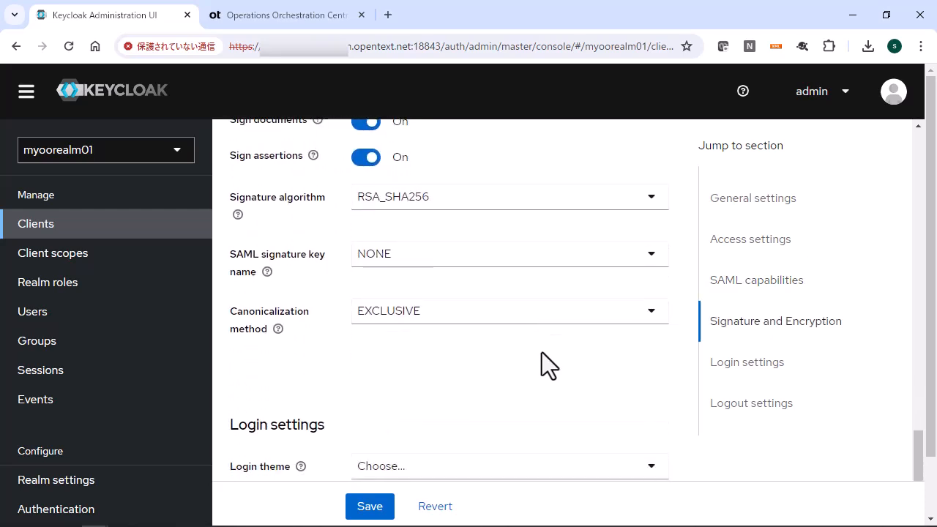
scroll(542, 353, down, 3)
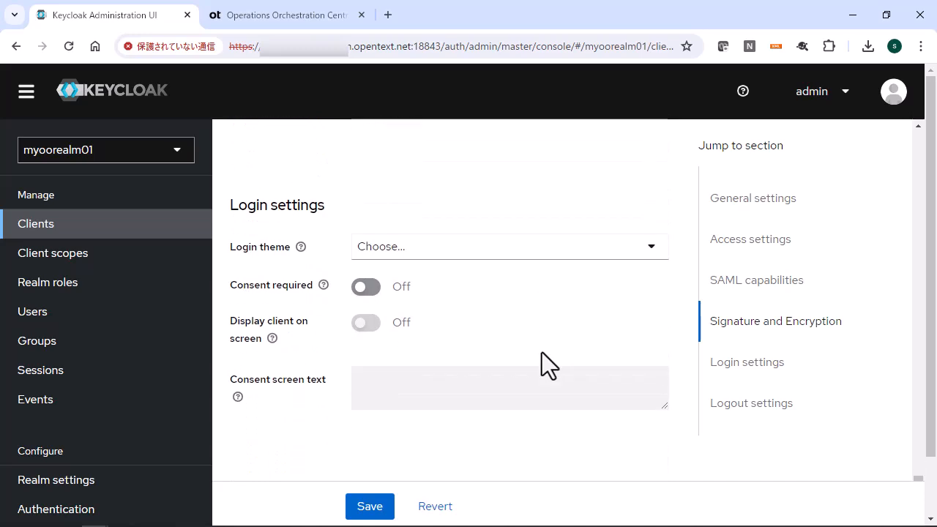
scroll(542, 352, down, 1)
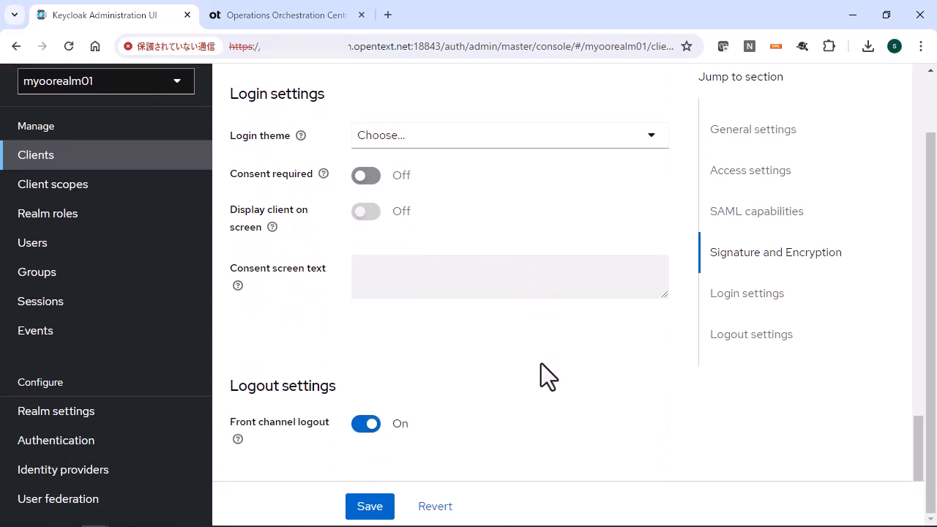
click(370, 508)
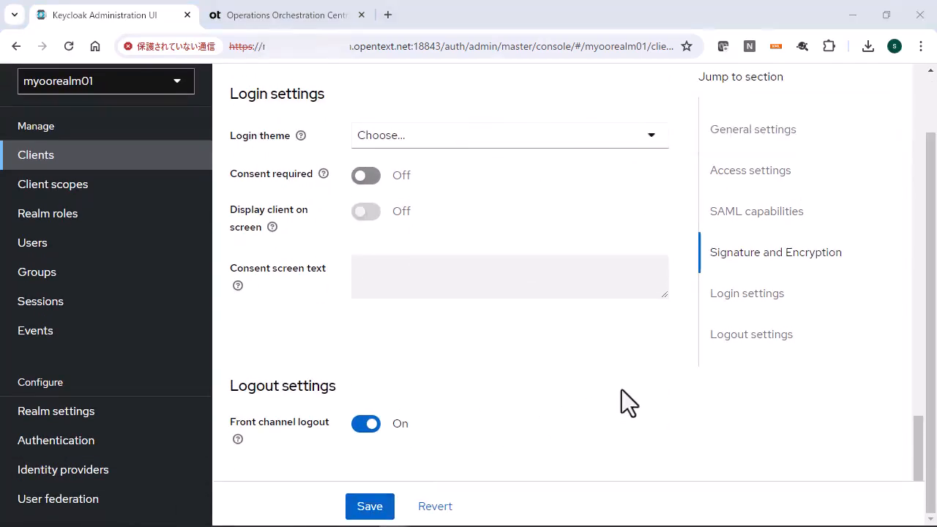
Open the client's ooentityid-dedicated scope and start configuring a new mapper of type User Property
scroll(621, 389, up, 20)
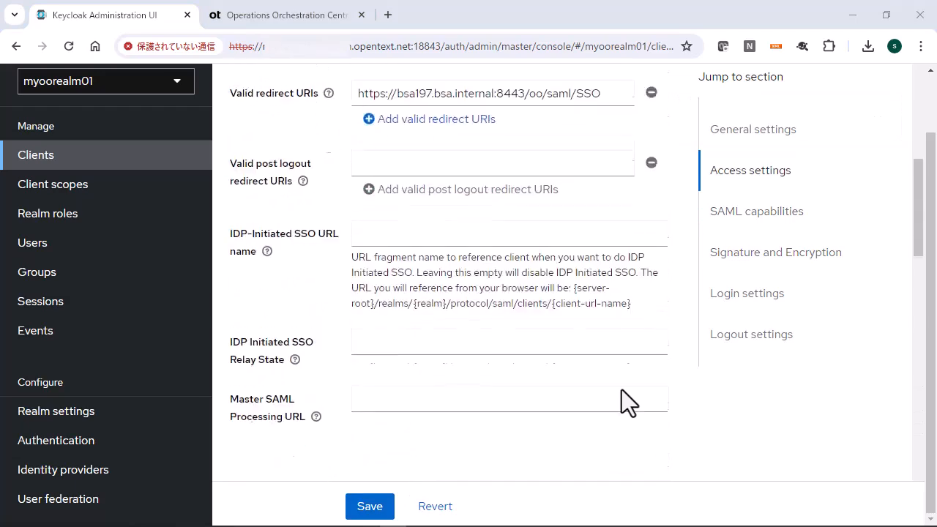
click(534, 133)
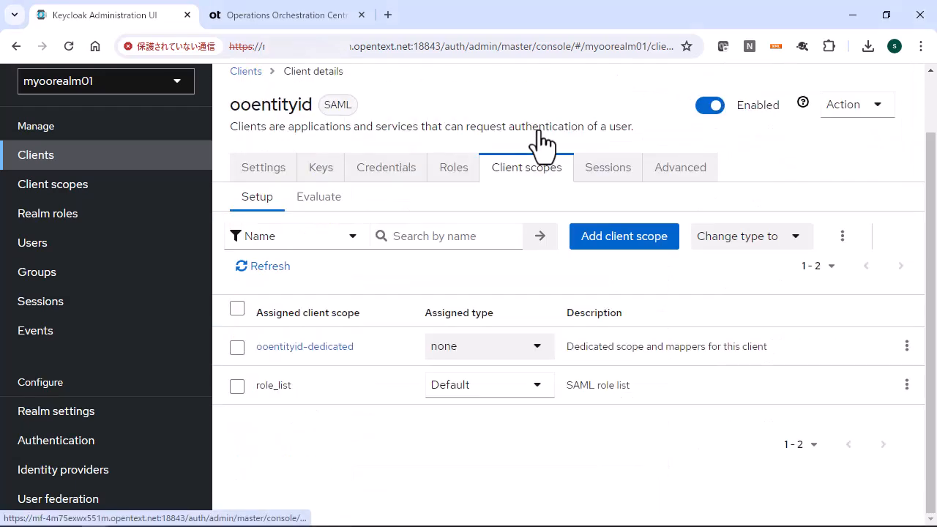
click(337, 350)
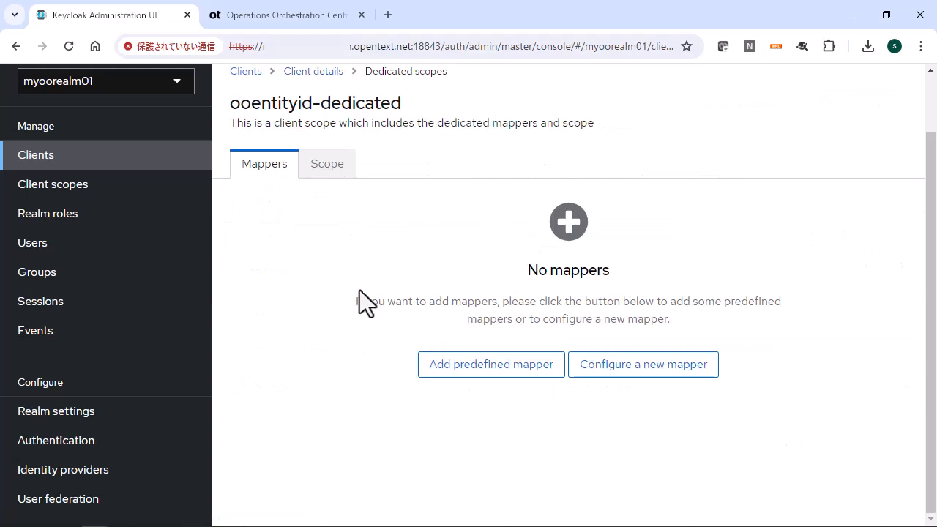
click(636, 369)
scroll(352, 371, down, 2)
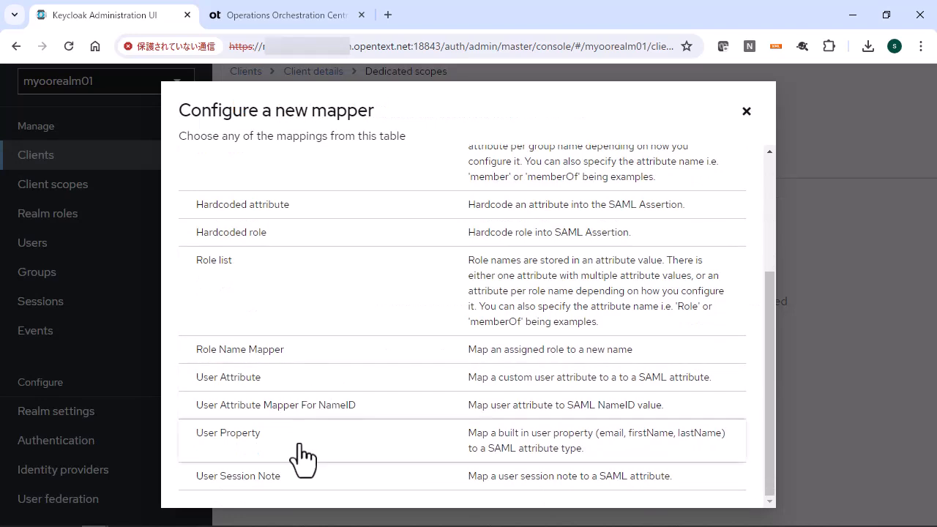
click(303, 456)
Name the mapper my_username_mapper, map the username property to the SAML attribute name username, and save it
click(402, 227)
text(my_username_mapper)
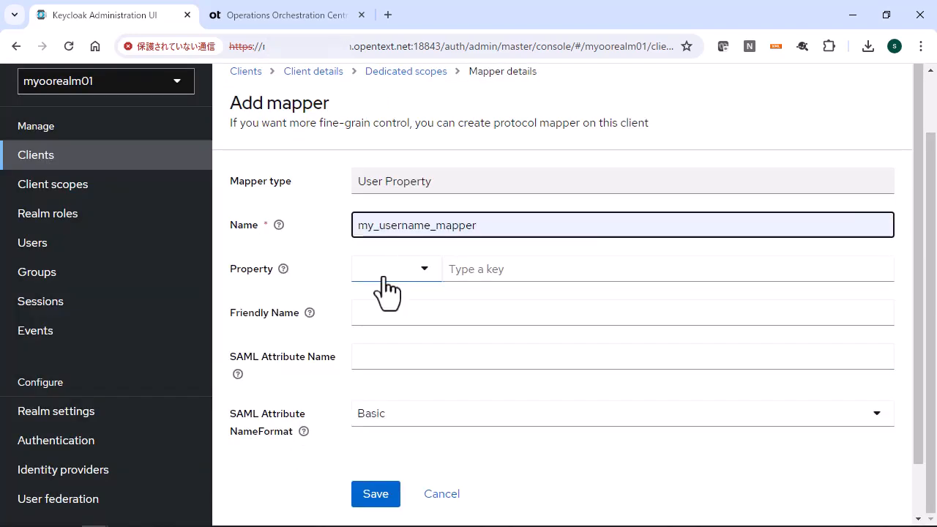
click(422, 273)
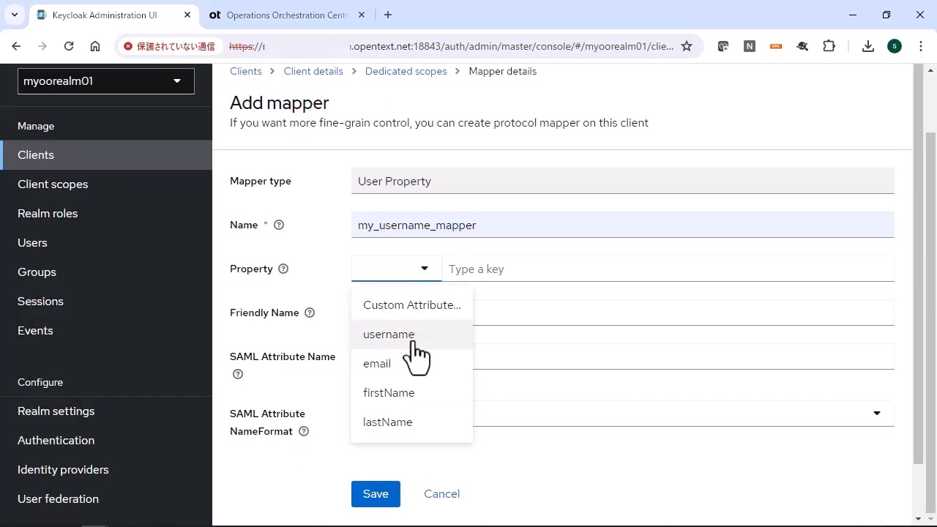
click(414, 339)
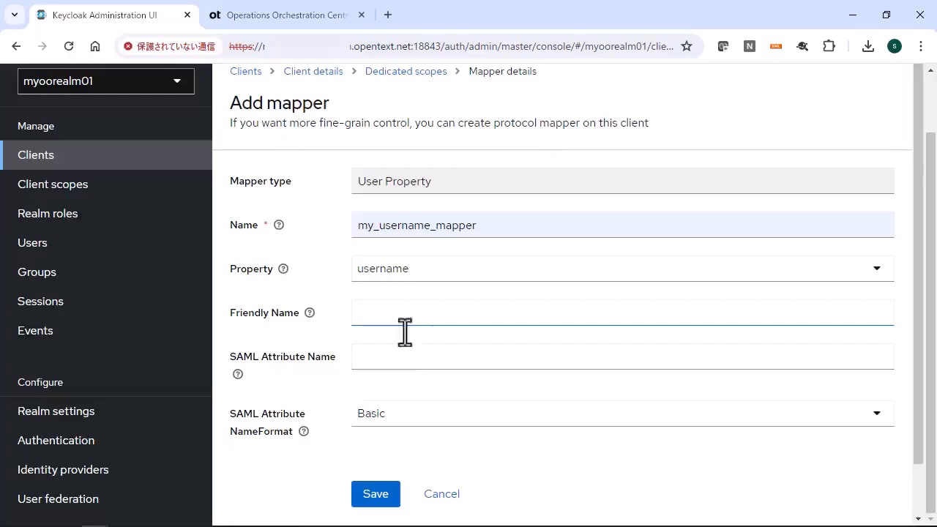
click(402, 363)
text(username)
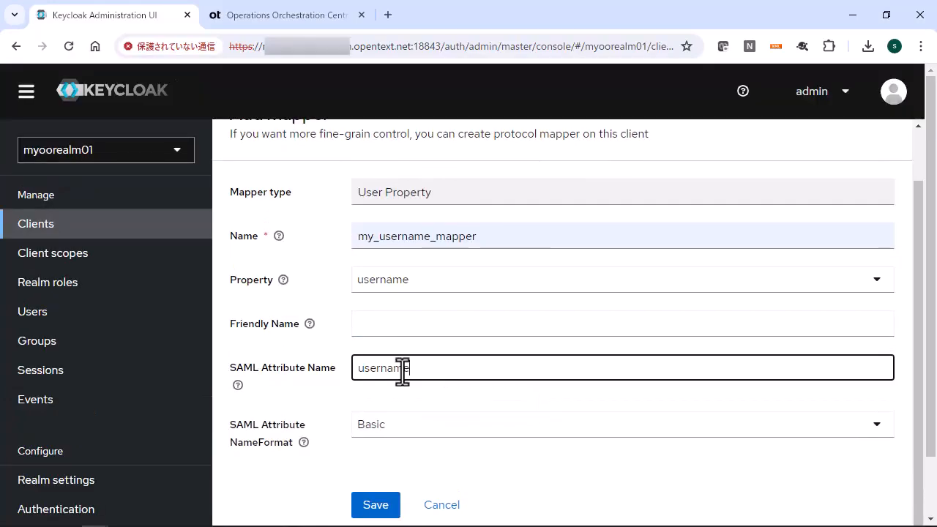
click(380, 508)
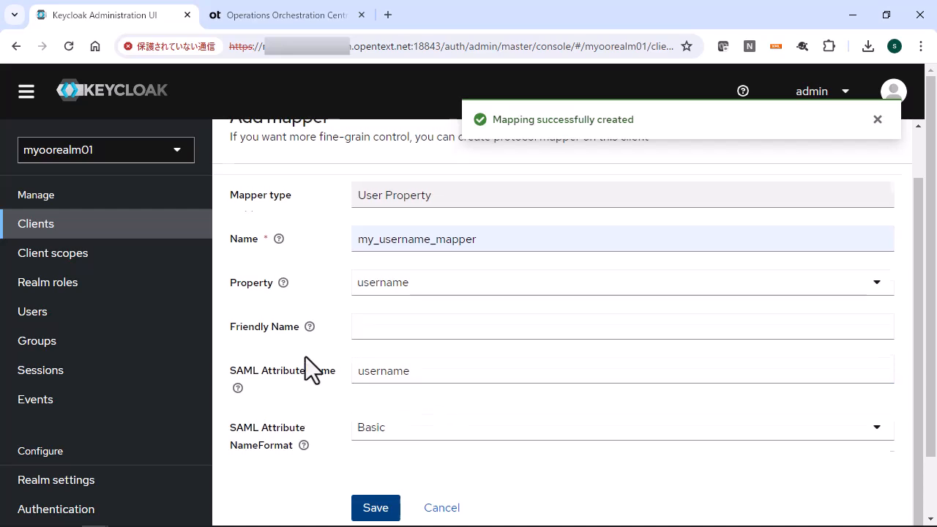
Return to the dedicated scope's mappers and start configuring another mapper of type Group list
scroll(305, 357, up, 1)
click(425, 141)
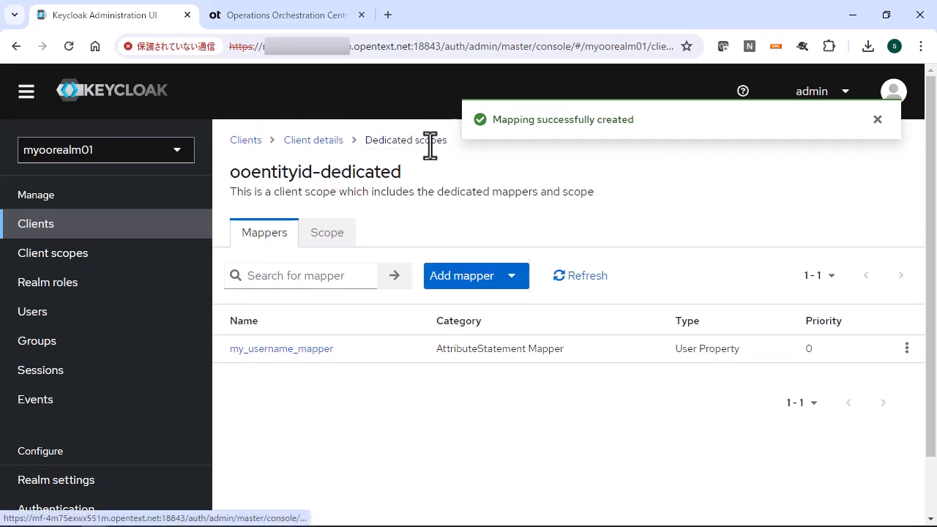
click(483, 289)
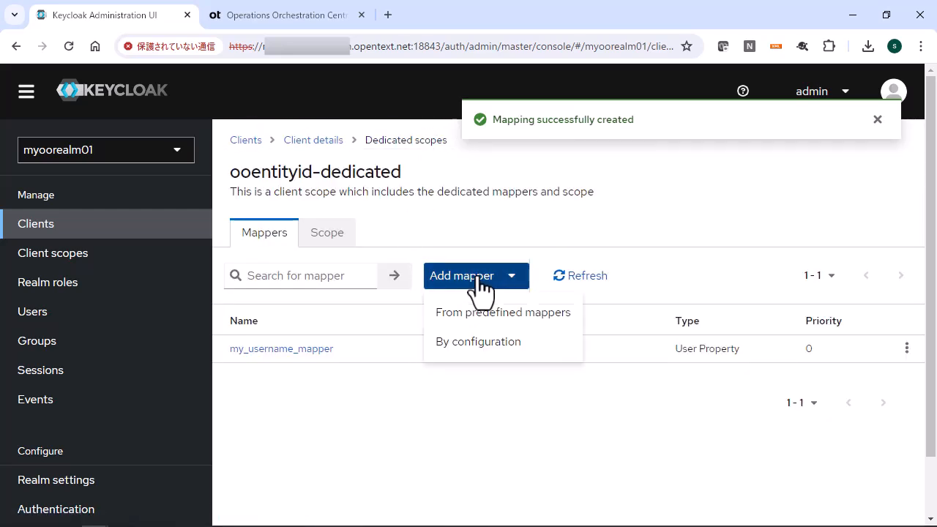
click(490, 339)
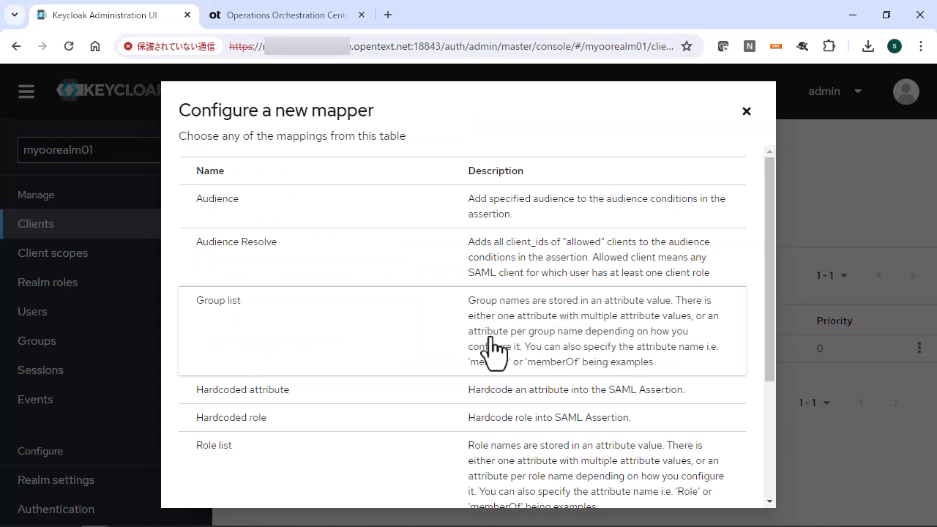
click(319, 330)
Name the mapper my_group_mapper, set its group attribute name to groups, turn off Full group path, and save it
click(380, 300)
click(471, 391)
scroll(448, 370, down, 2)
drag(419, 245, 303, 251)
text(groups)
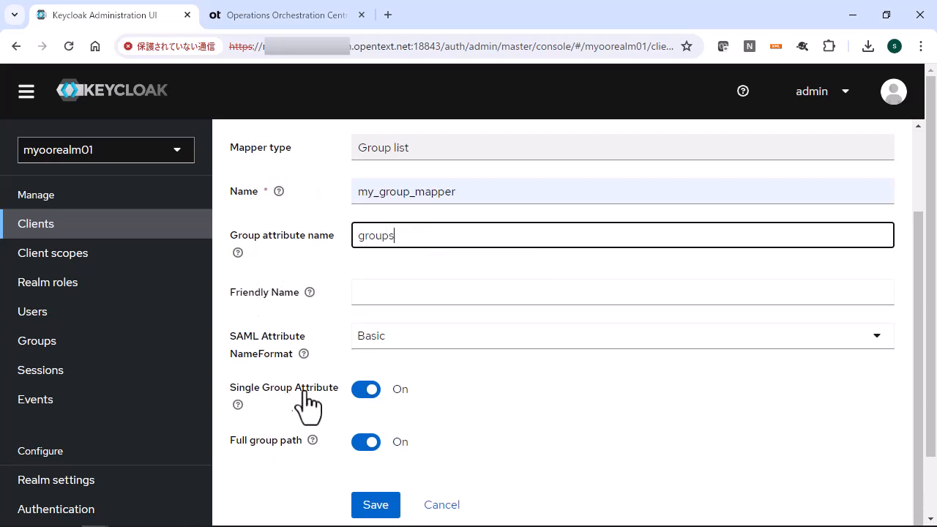
click(361, 442)
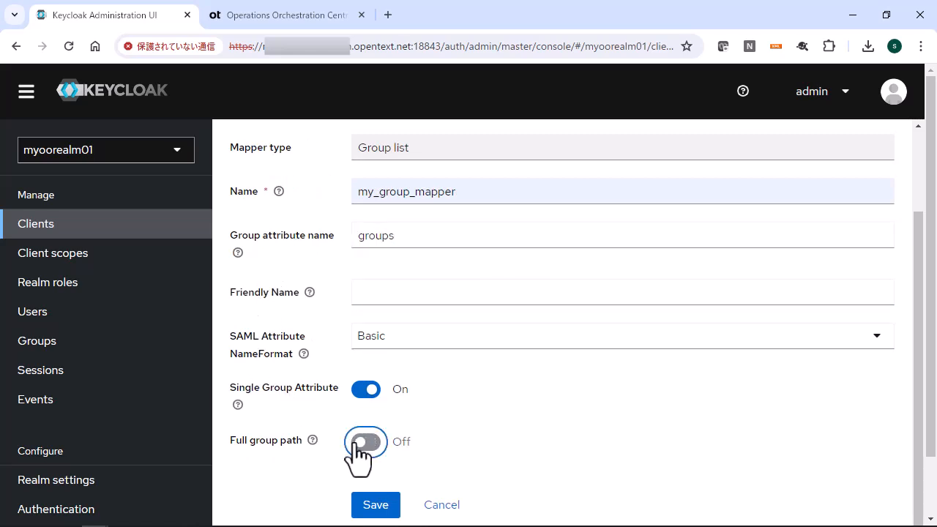
click(378, 511)
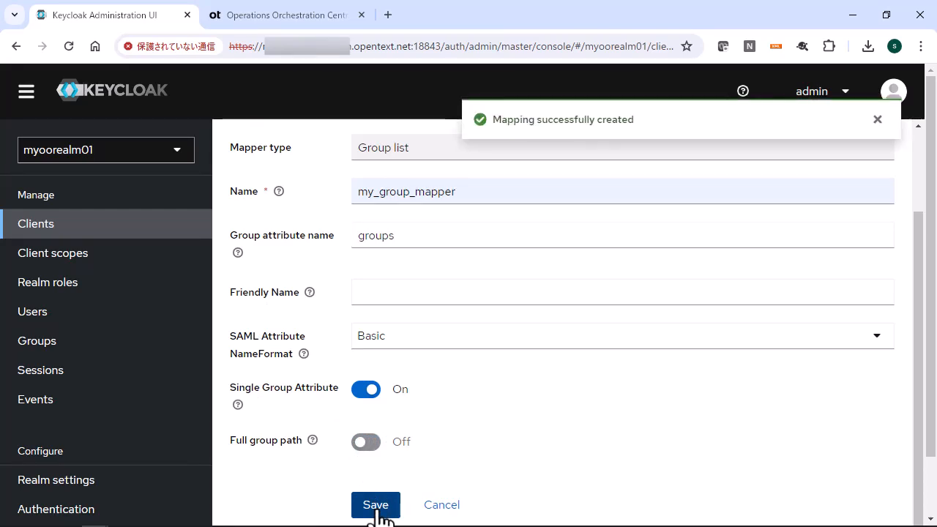
scroll(524, 413, up, 2)
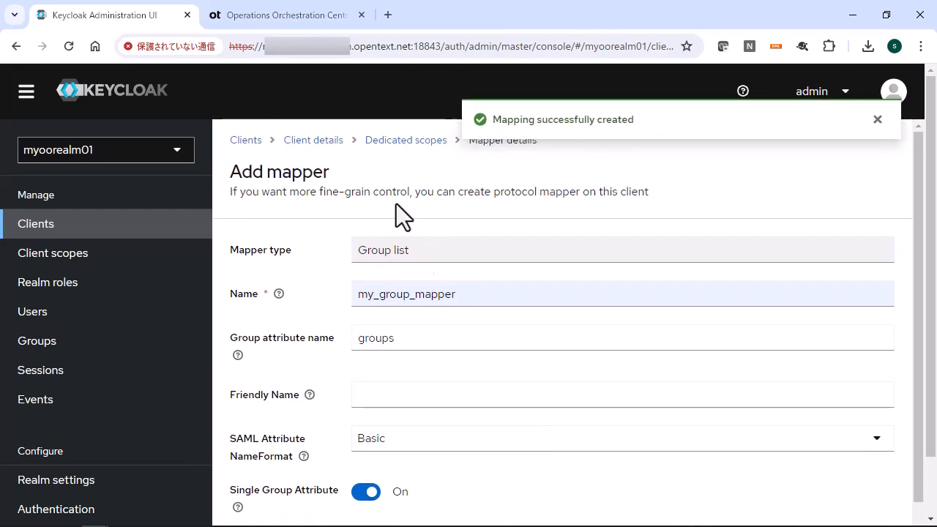
Return from the group mapper's details to the client's dedicated scope
click(389, 139)
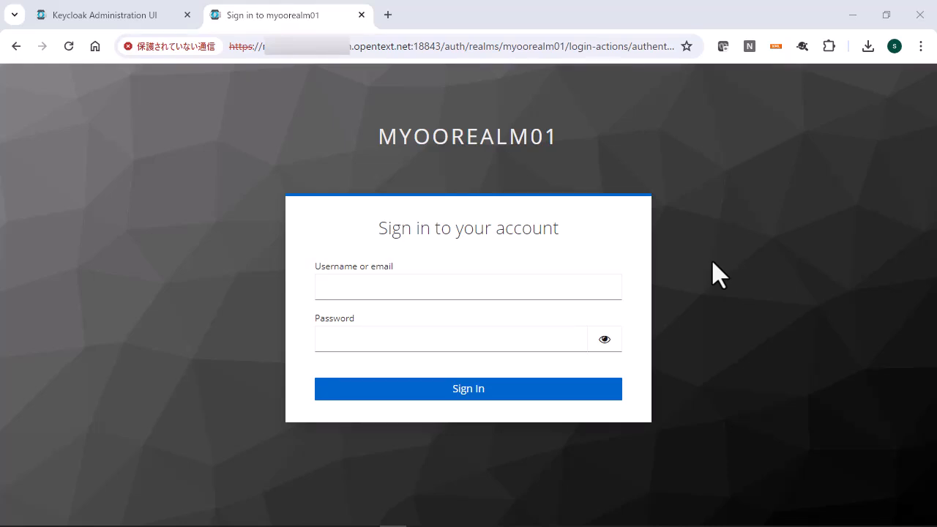
Sign in to Operations Orchestration Central through the myoorealm01 login page as kc_user_01, entering the account password
click(569, 292)
text(kc_user_01)
key(Tab)
text(password123)
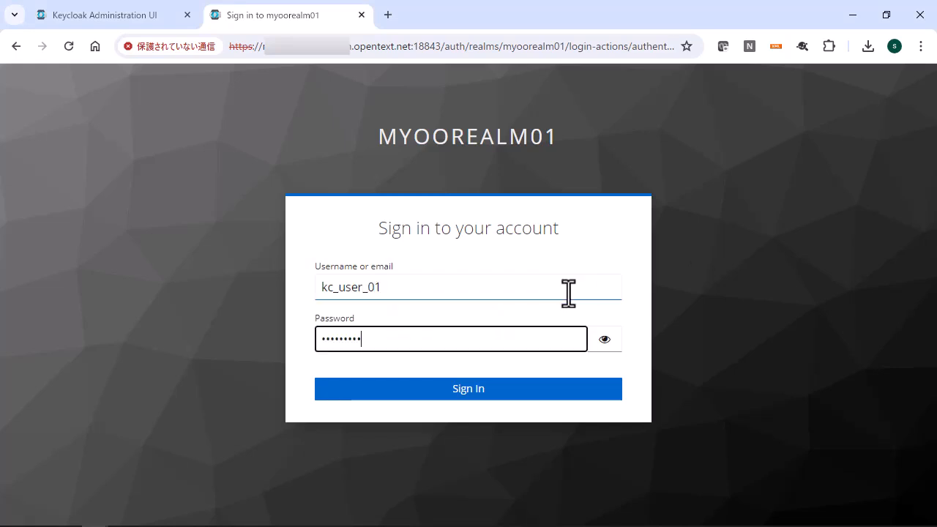
text(!)
key(Return)
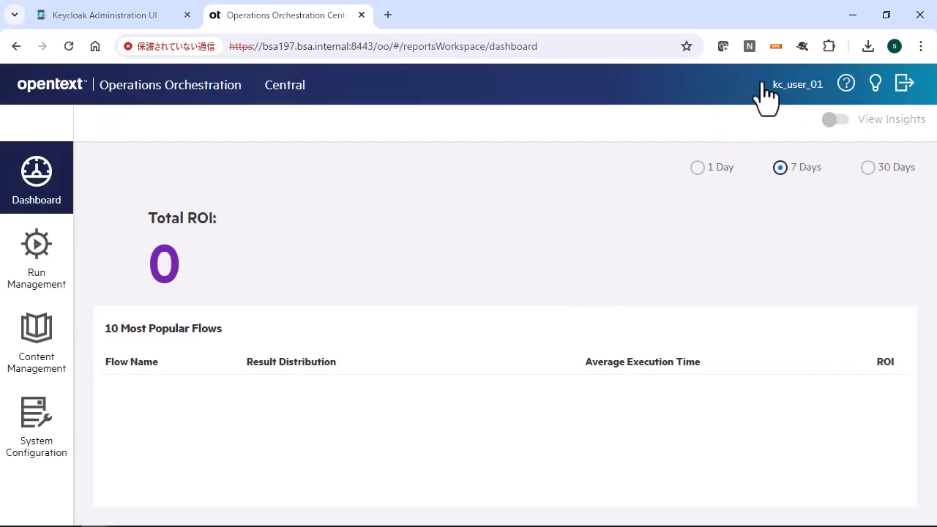
Check the signed-in username in the Central header and log out of the session
drag(775, 87, 821, 86)
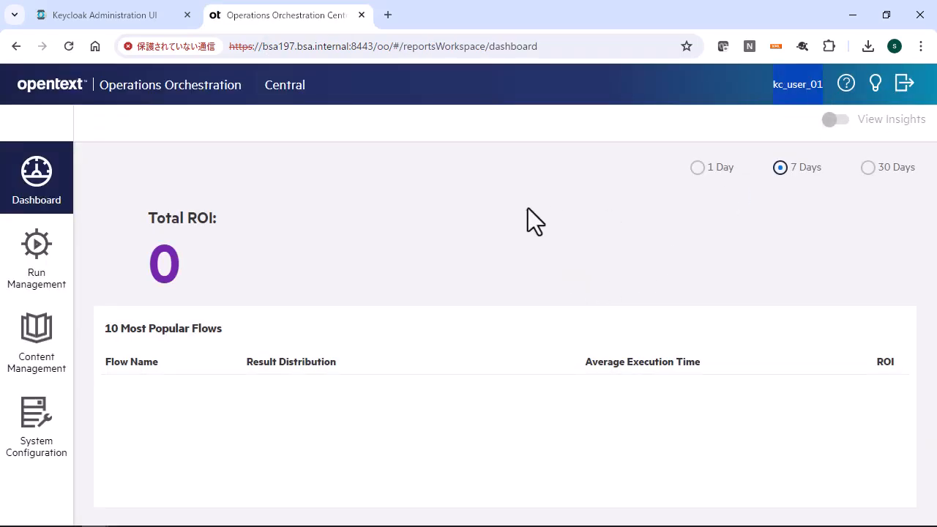
click(904, 94)
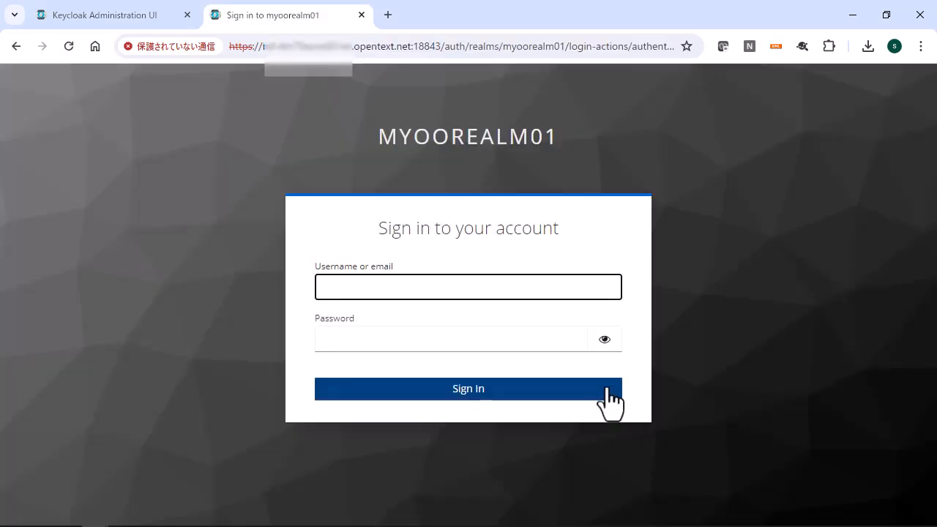
click(393, 526)
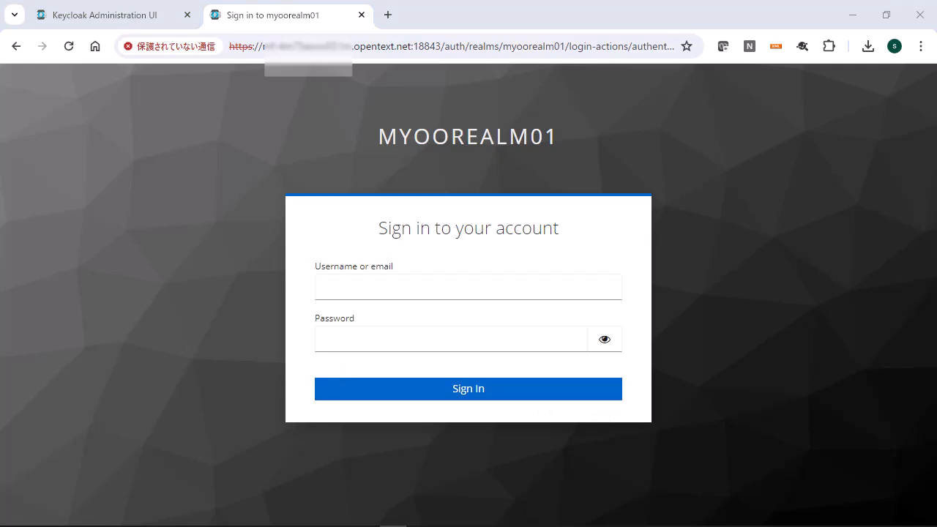